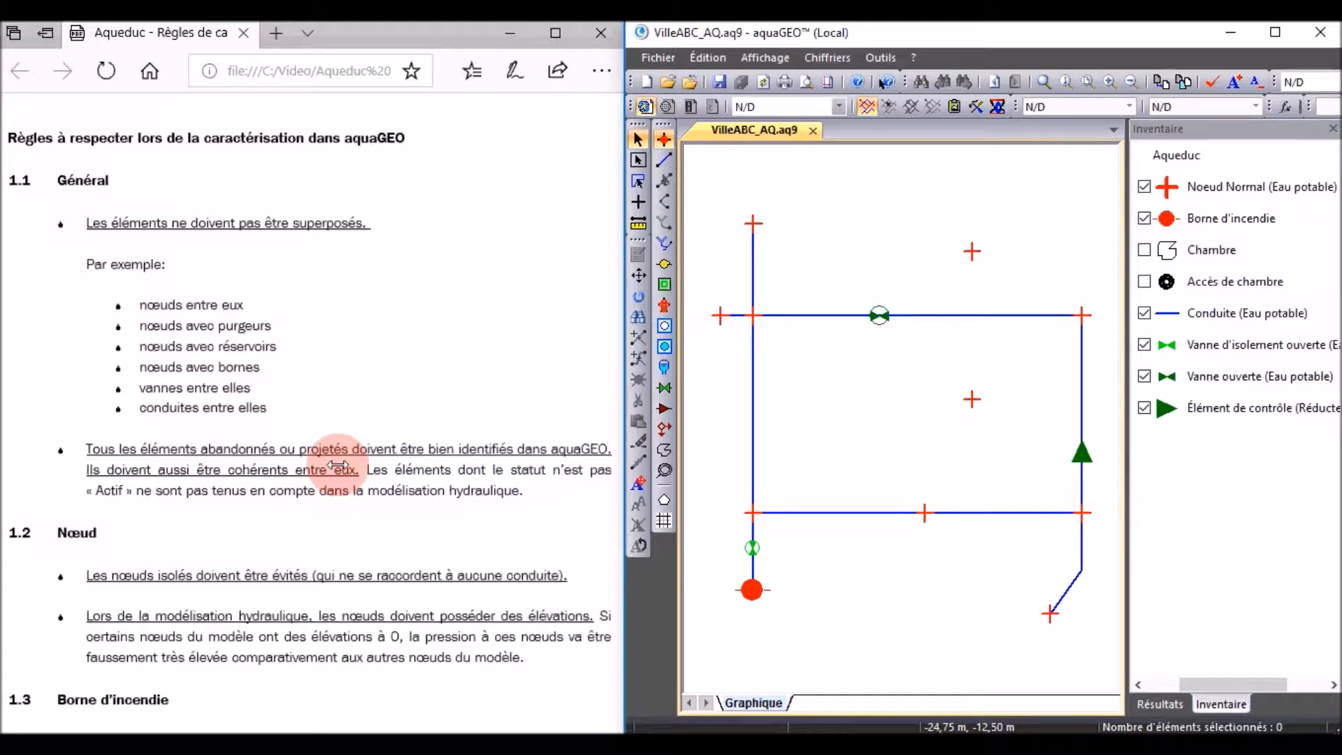
# Review the status options in the properties of the isolated node above the pipe loop, leaving the status as Actif
pyautogui.doubleClick(974, 253)
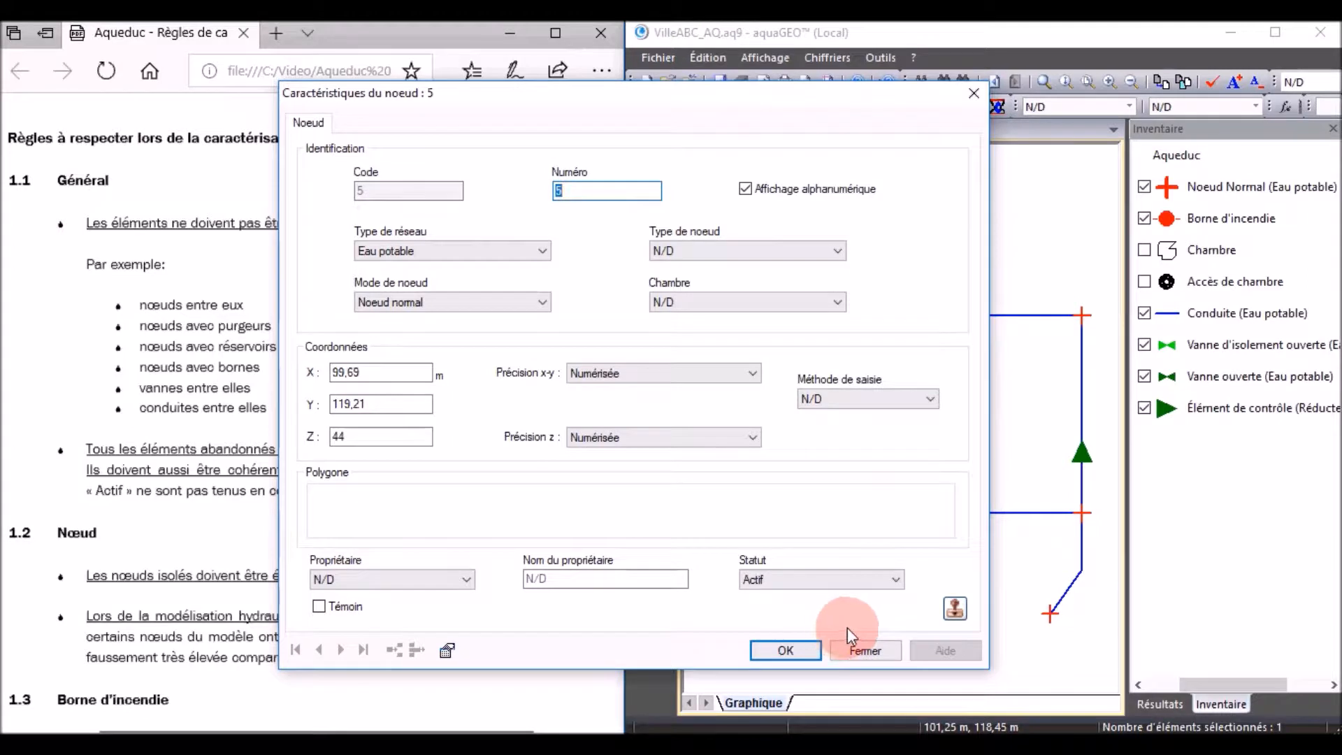
pyautogui.click(893, 579)
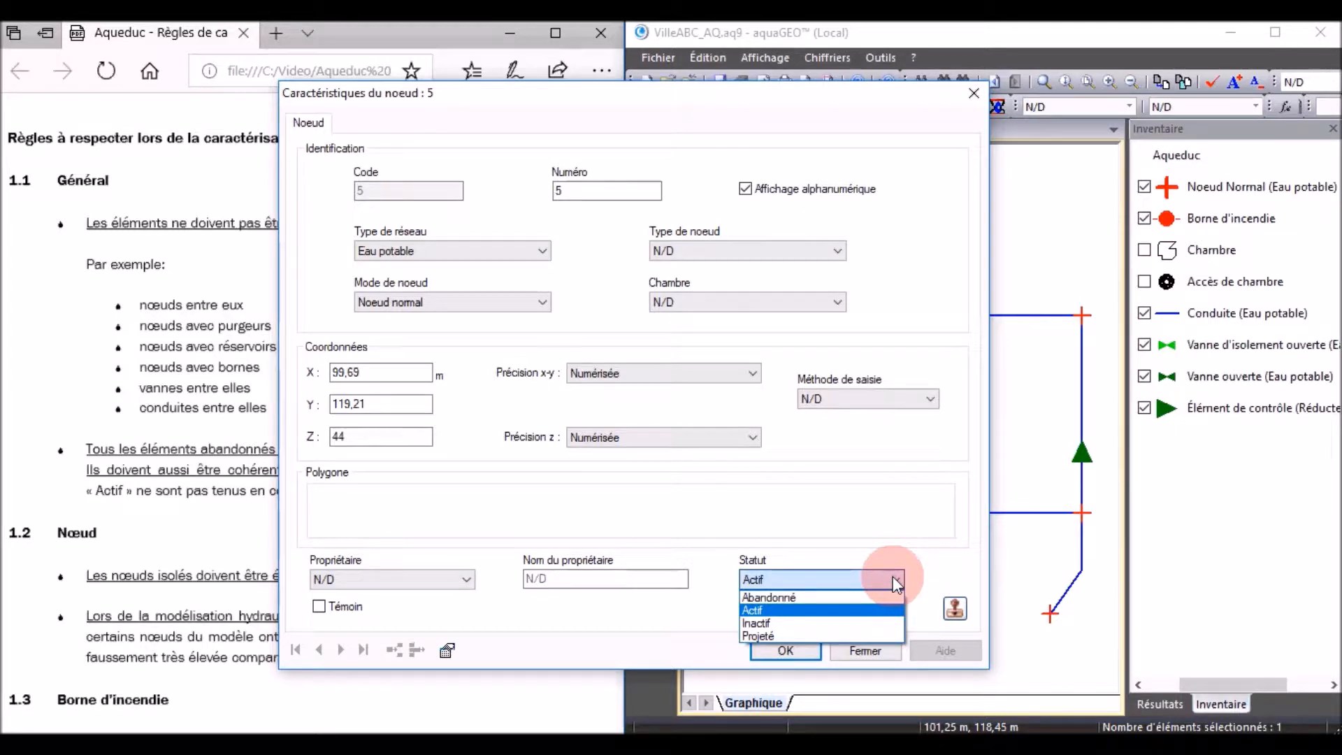
pyautogui.click(898, 542)
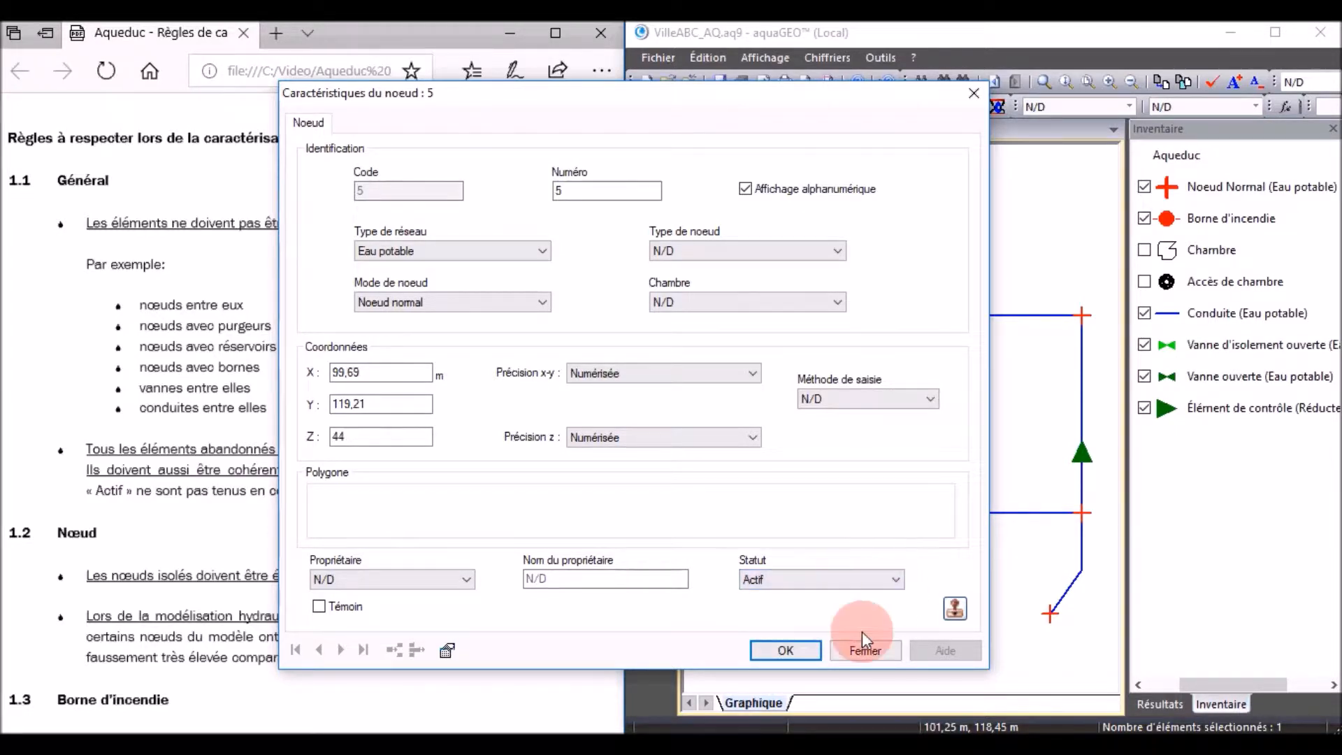
pyautogui.click(798, 652)
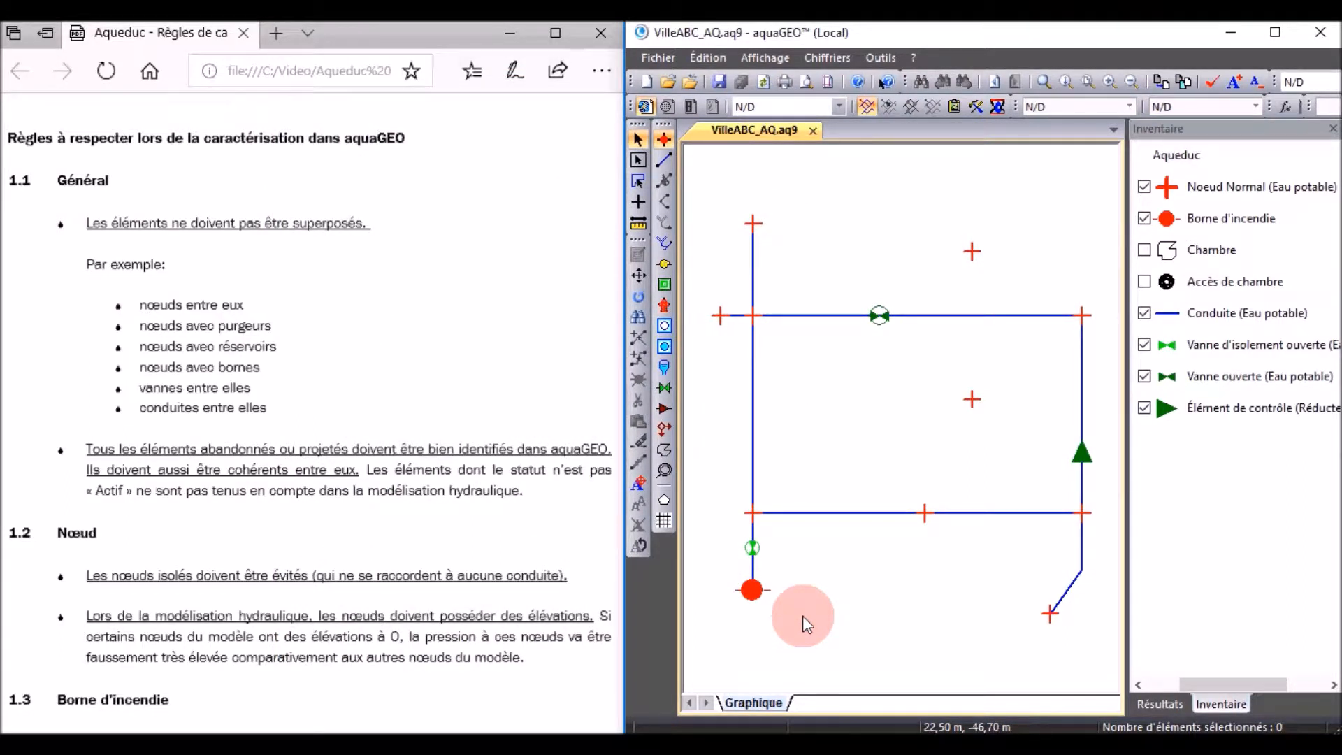
# Check the status of the bent pipe that extends below the loop in its properties
pyautogui.click(666, 161)
pyautogui.click(1085, 555)
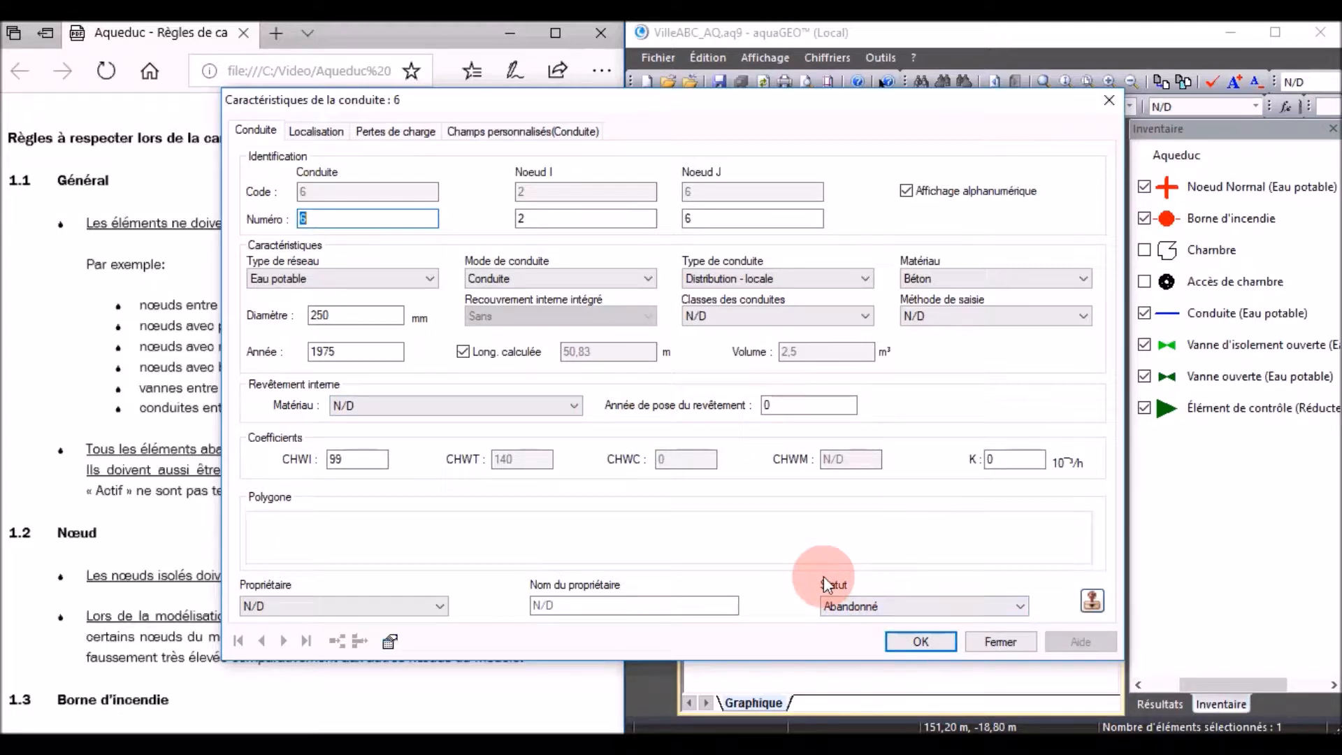
pyautogui.click(937, 640)
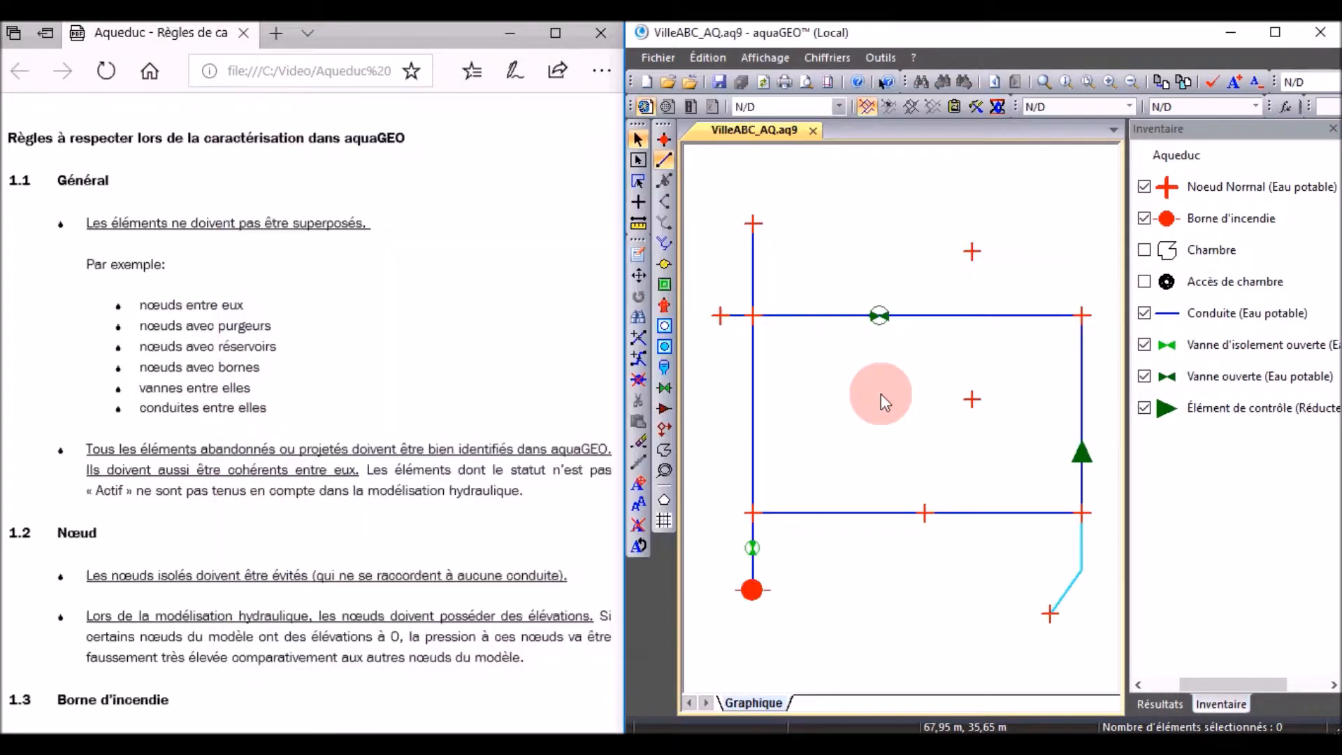
# Set the status of the end node of the bent lower pipe to Abandonné
pyautogui.click(1049, 614)
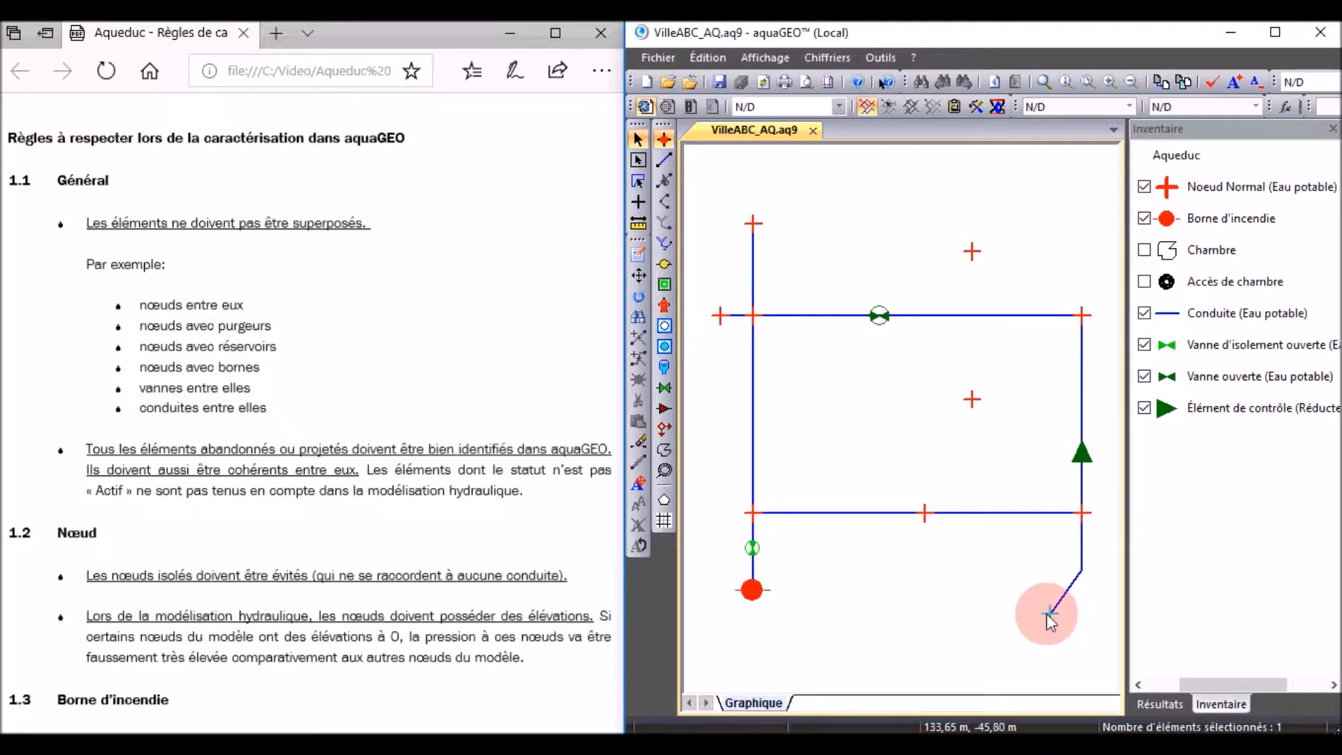
pyautogui.doubleClick(1046, 614)
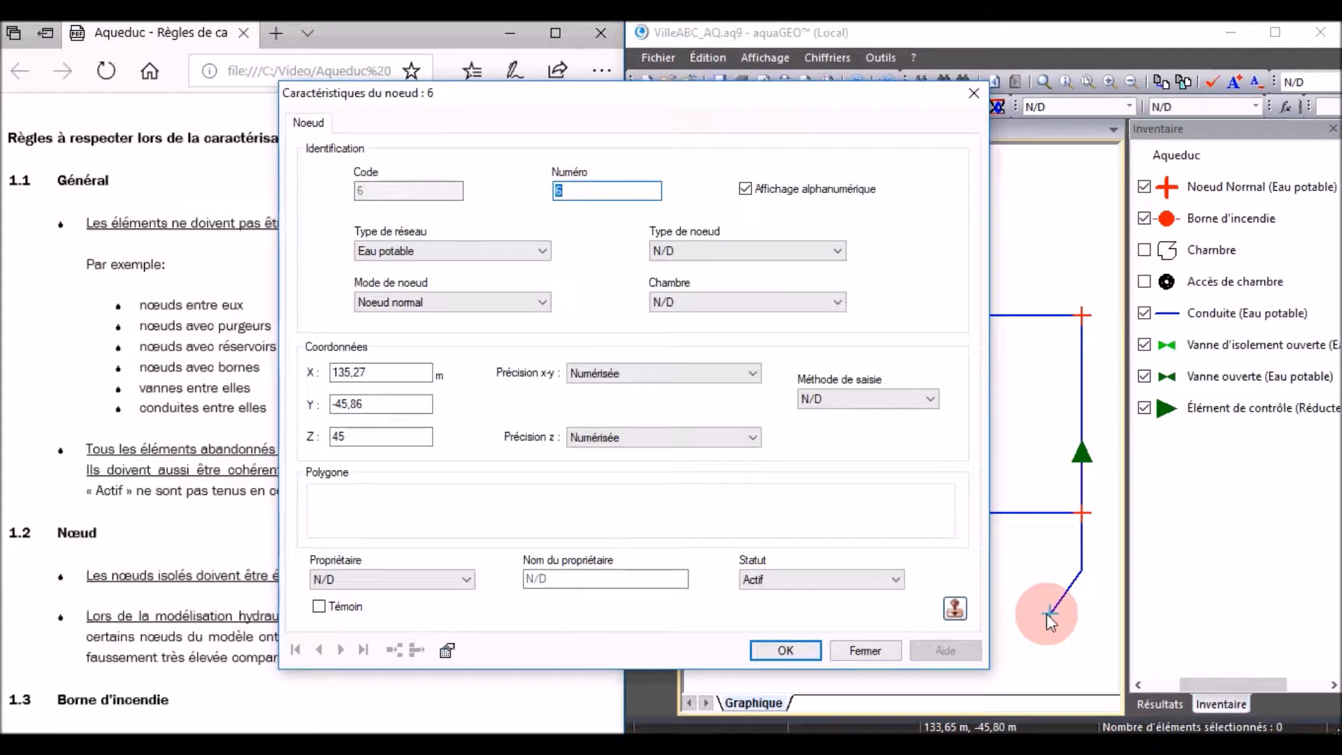
pyautogui.click(776, 581)
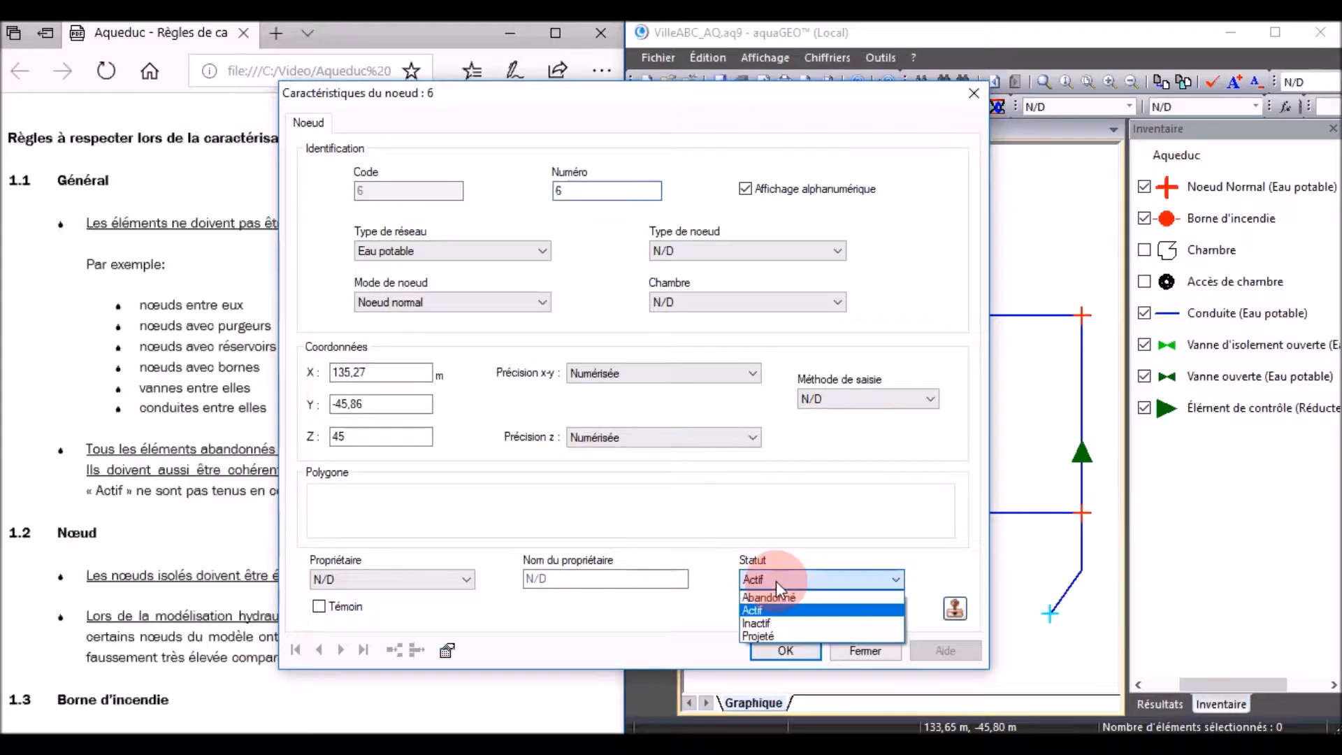
pyautogui.click(774, 598)
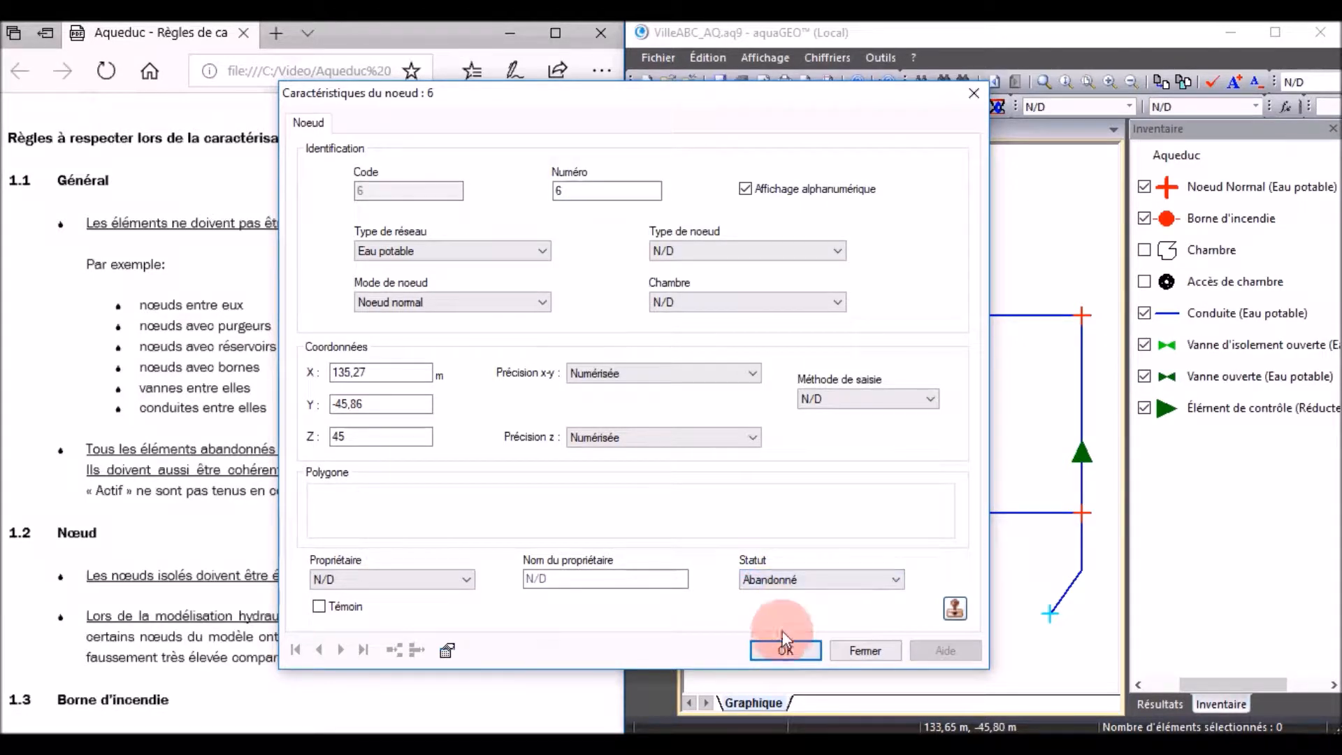
pyautogui.click(785, 651)
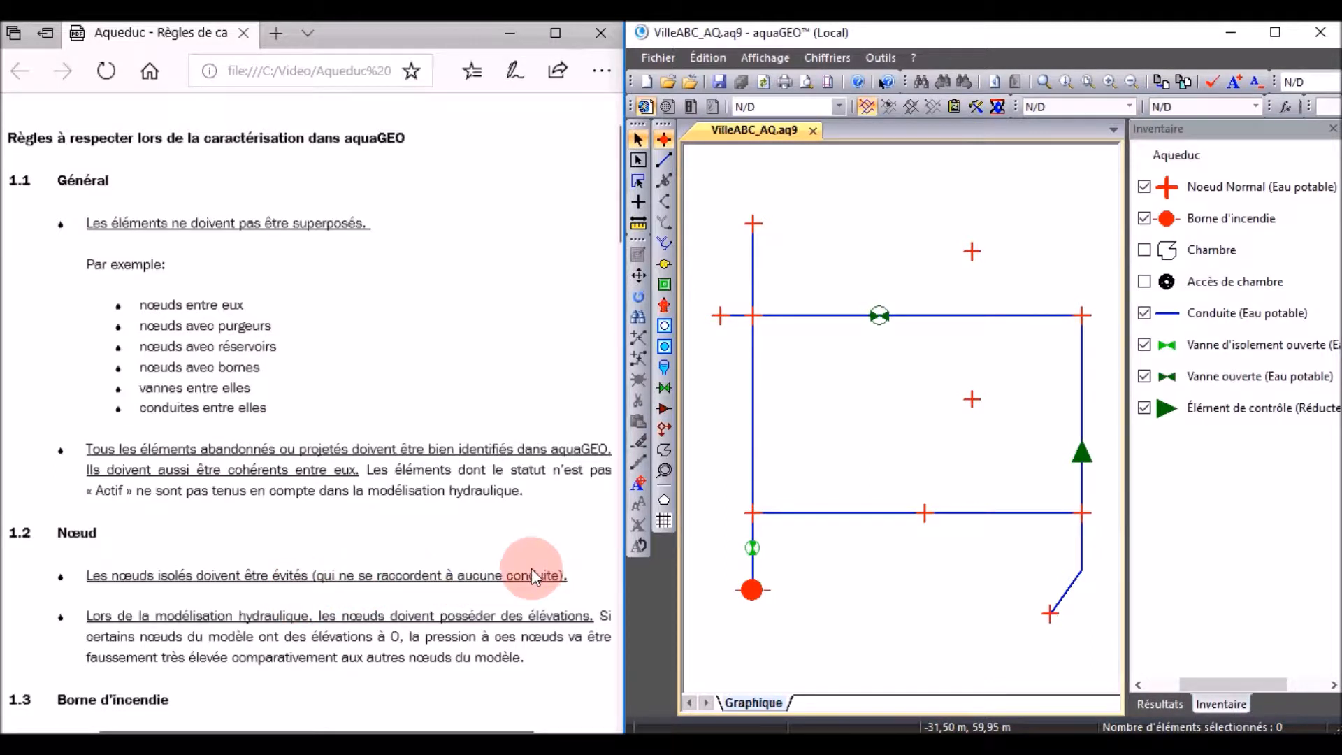
# Locate the two isolated nodes and check the elevation of the one inside the pipe loop
pyautogui.click(973, 400)
pyautogui.click(973, 252)
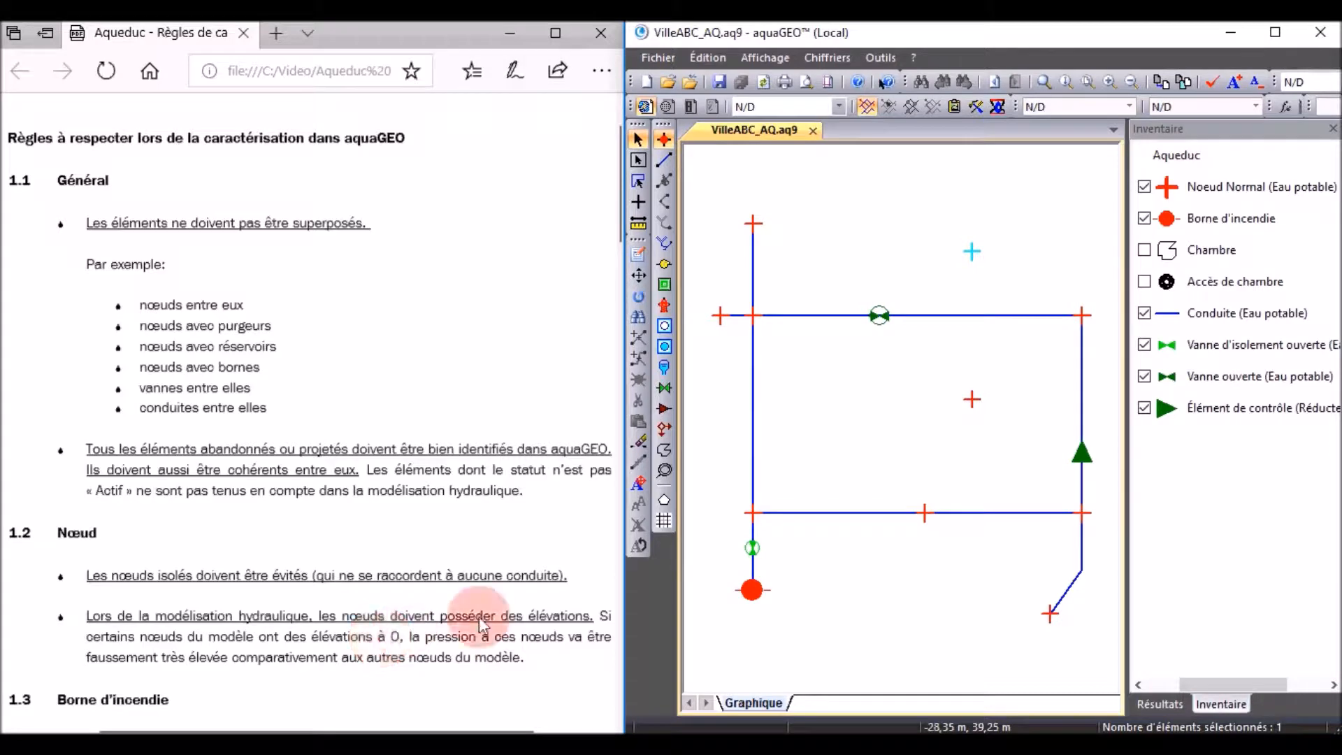
pyautogui.doubleClick(973, 399)
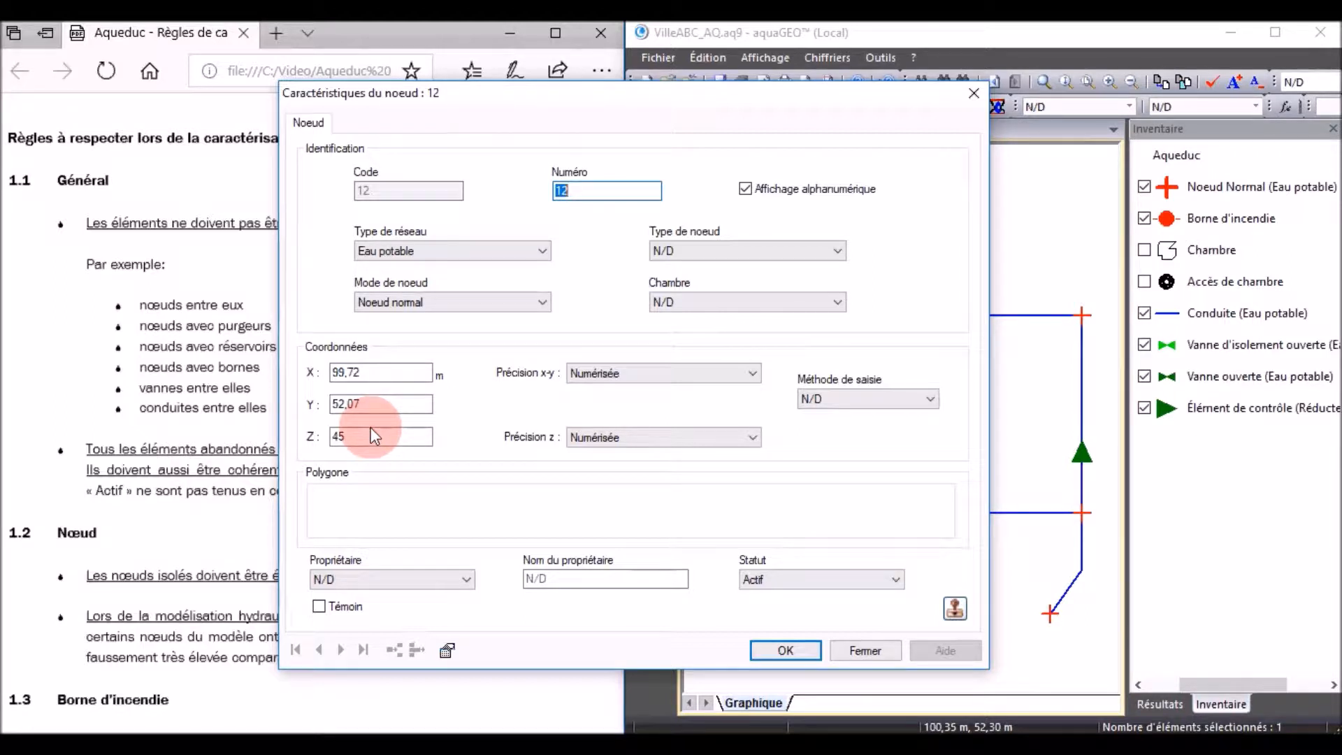
pyautogui.click(782, 653)
pyautogui.click(639, 540)
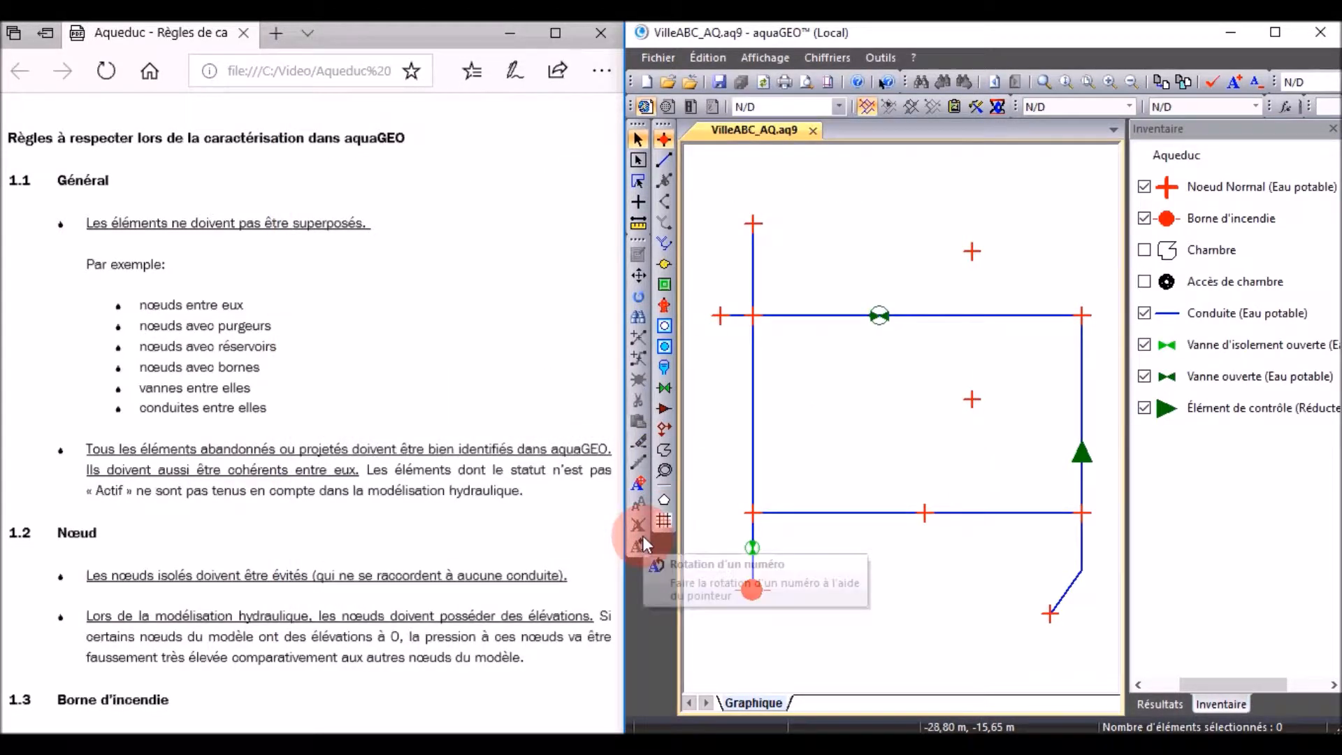
pyautogui.click(734, 504)
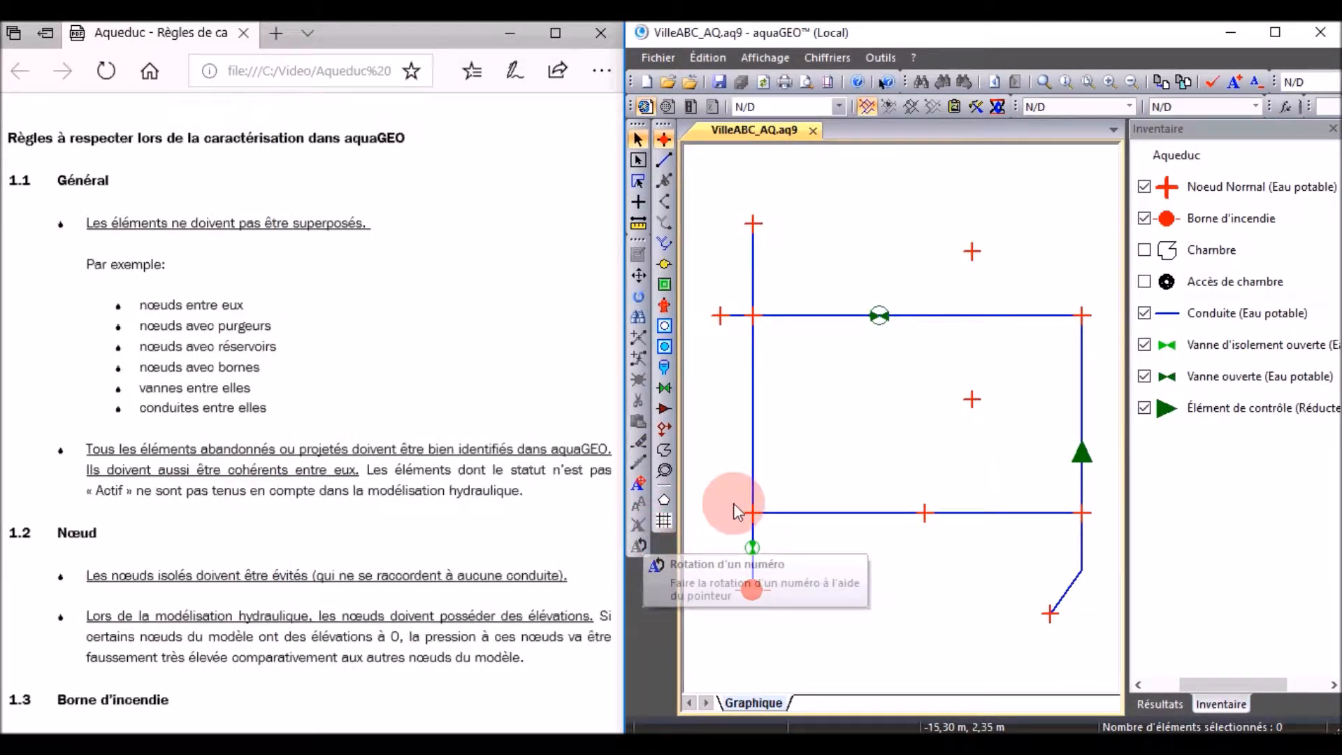
# Display the X, Y and Z coordinate columns in the network's node data table
pyautogui.click(822, 60)
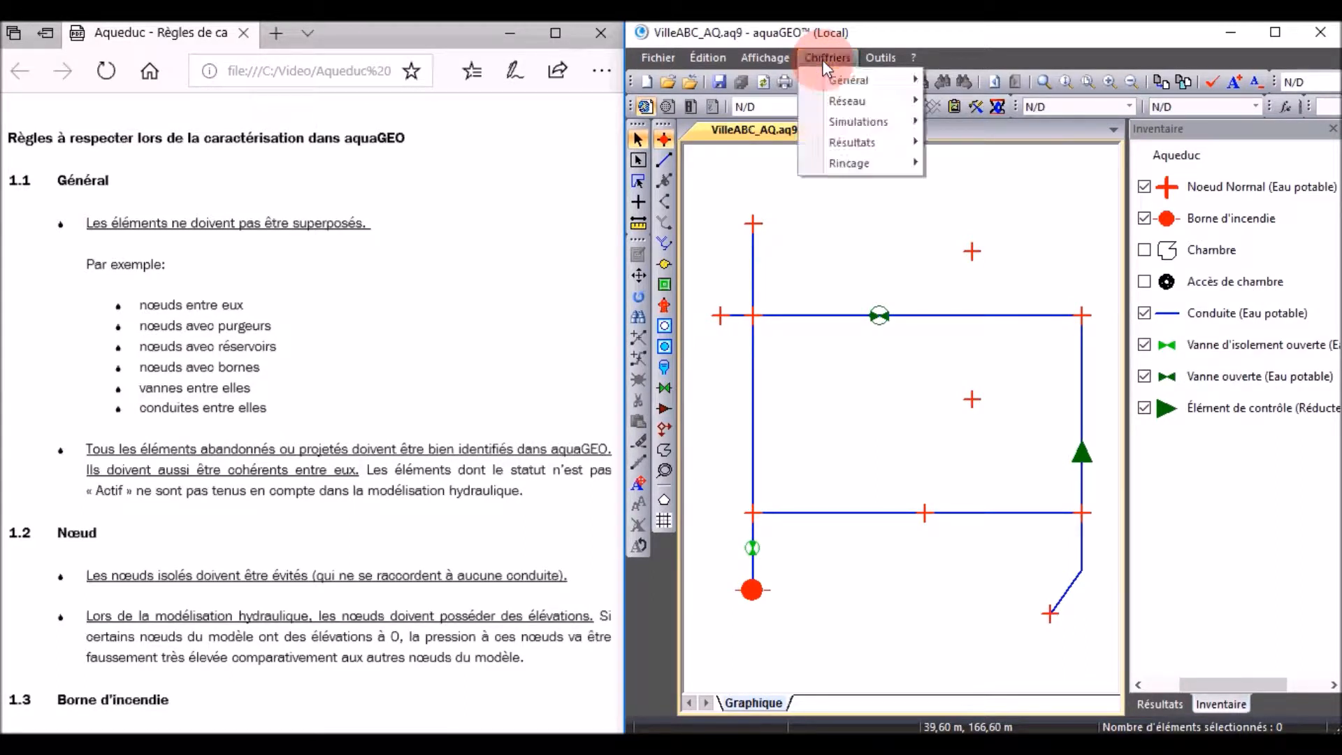
pyautogui.moveTo(845, 102)
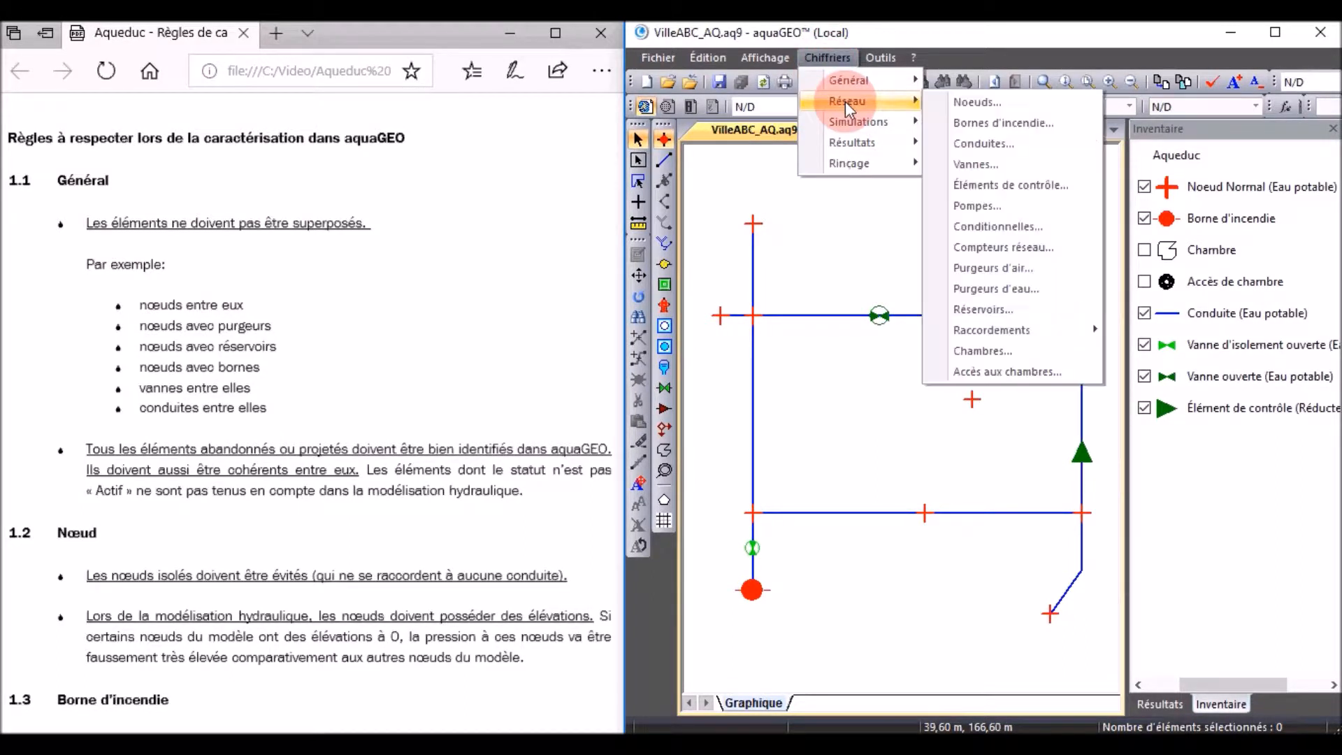
pyautogui.click(1000, 102)
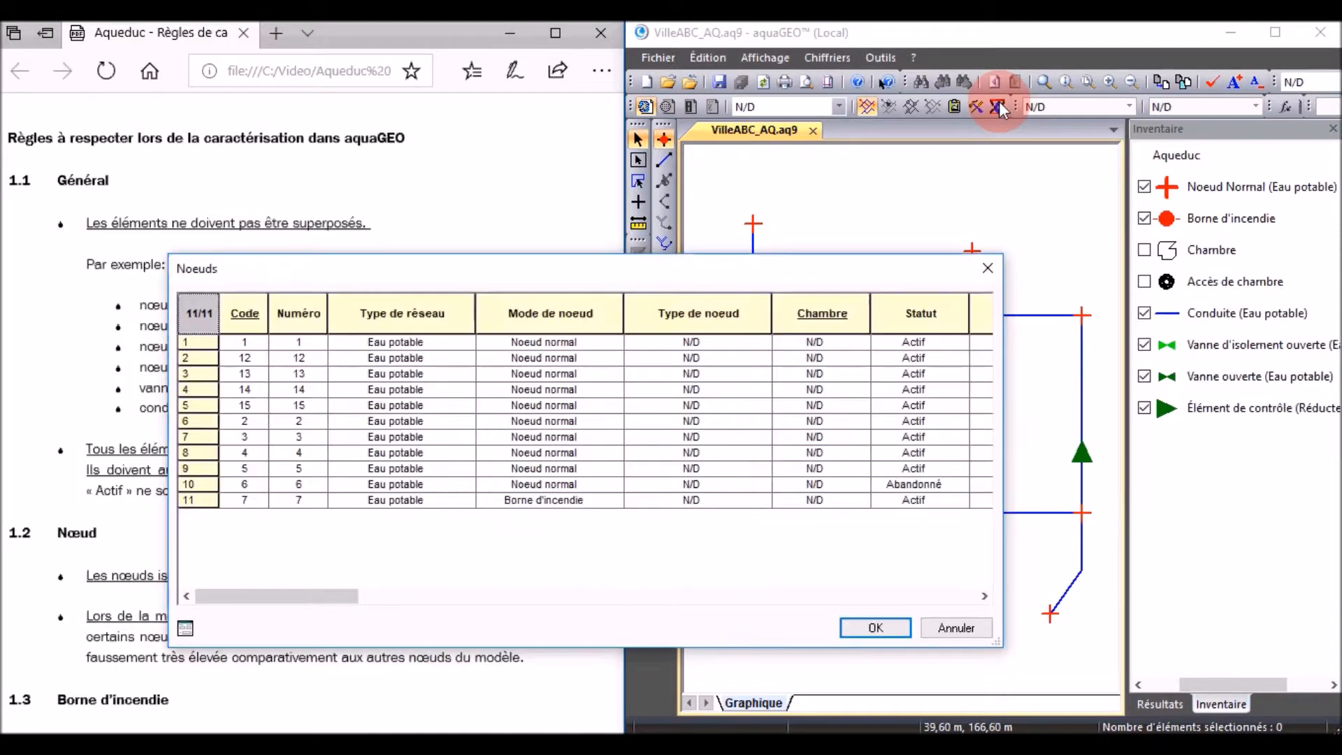
pyautogui.click(984, 596)
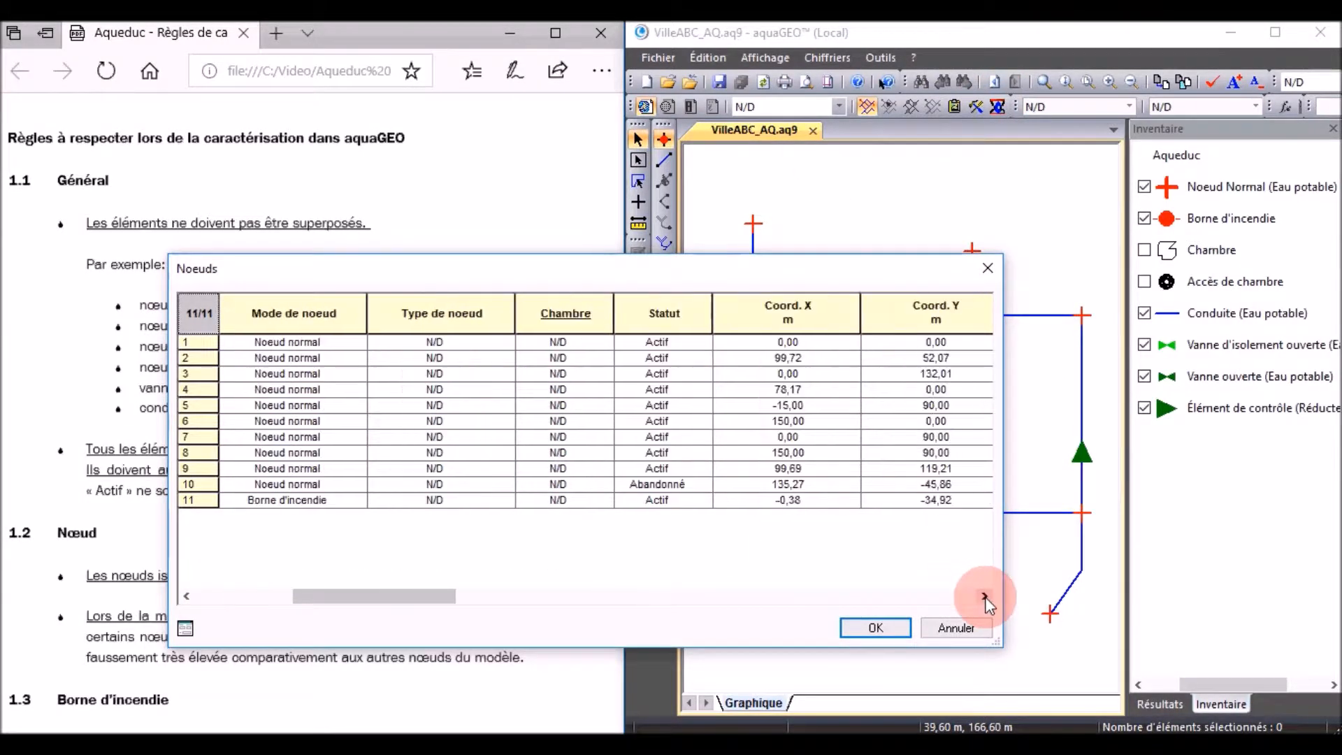
pyautogui.click(985, 596)
pyautogui.click(984, 596)
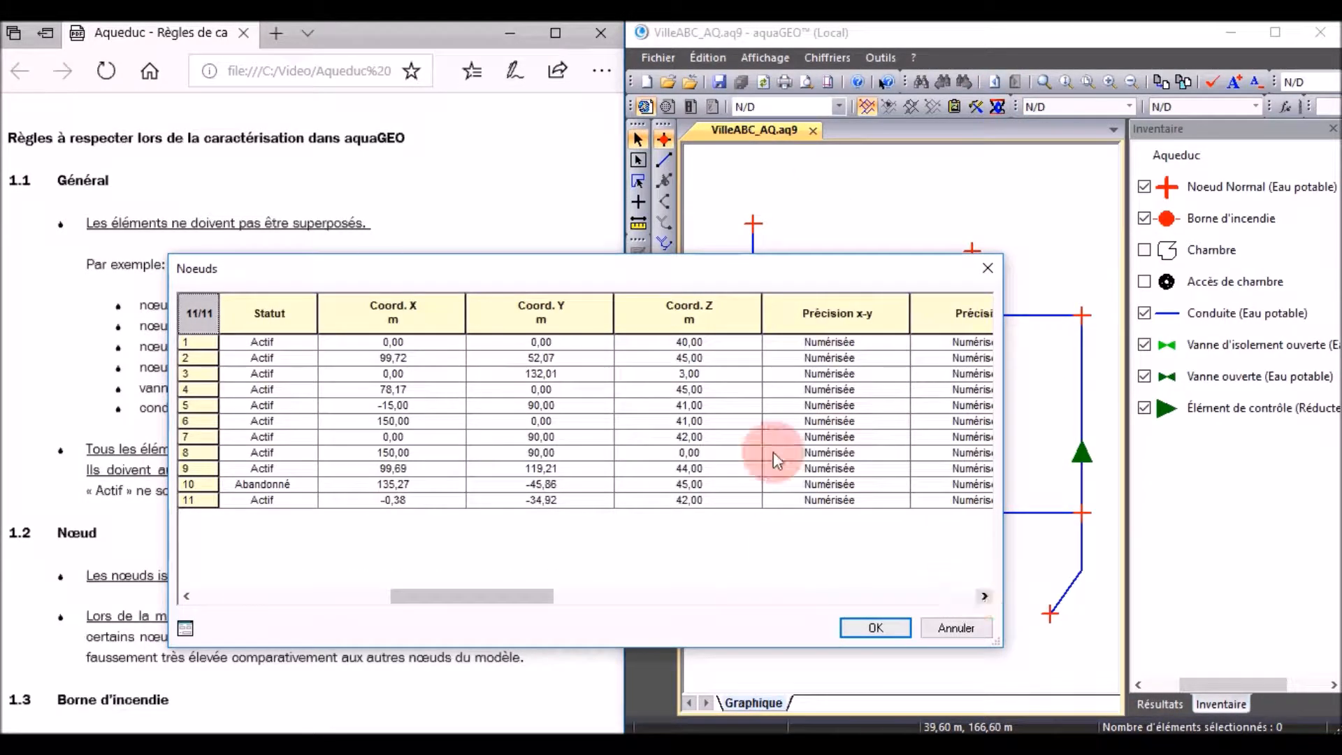
# Sort the node table by Coord. Z in ascending order
pyautogui.click(689, 309)
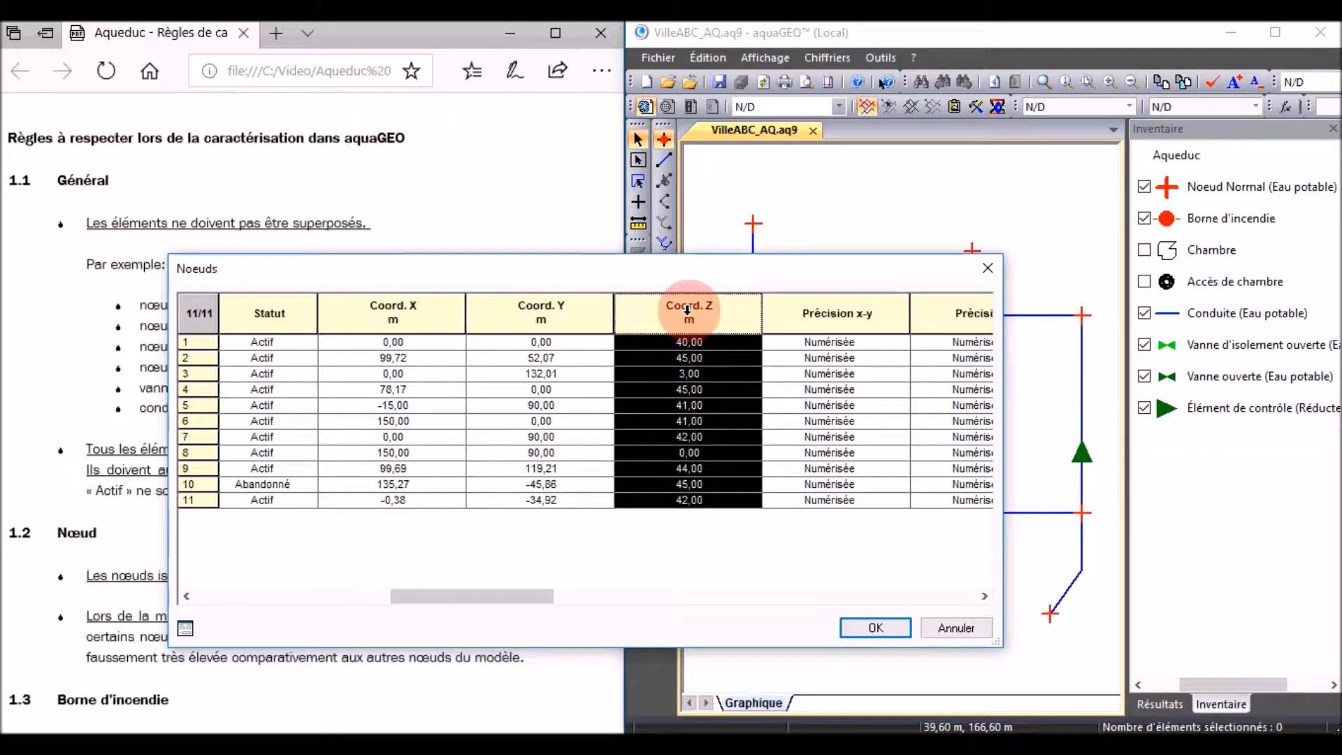
pyautogui.rightClick(689, 309)
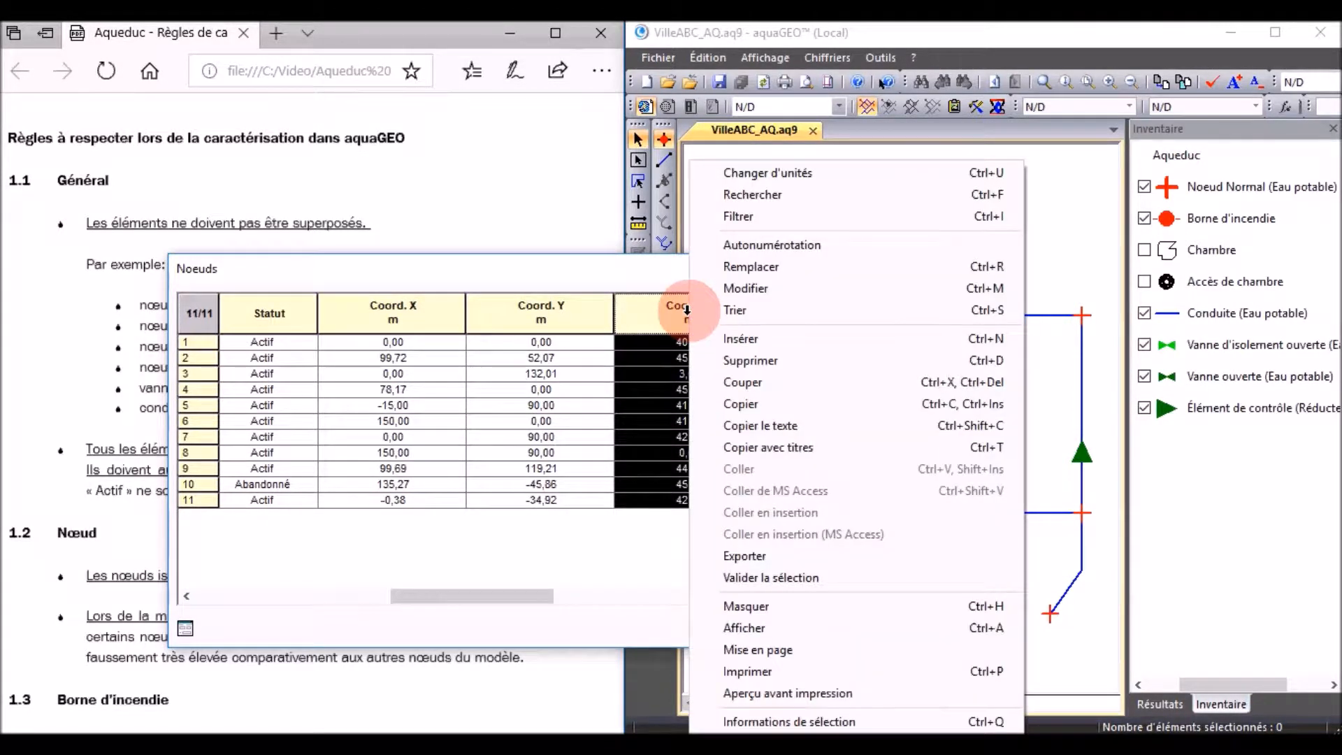
pyautogui.click(732, 310)
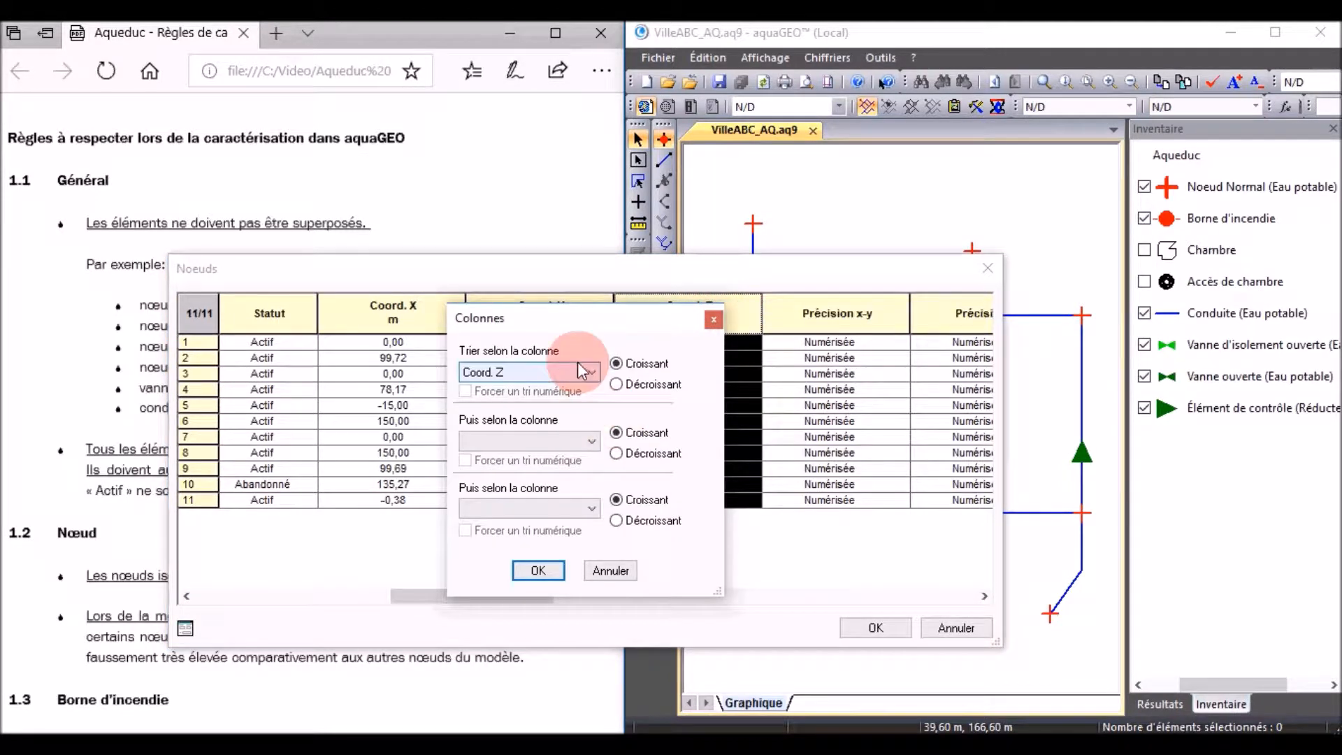
pyautogui.click(643, 363)
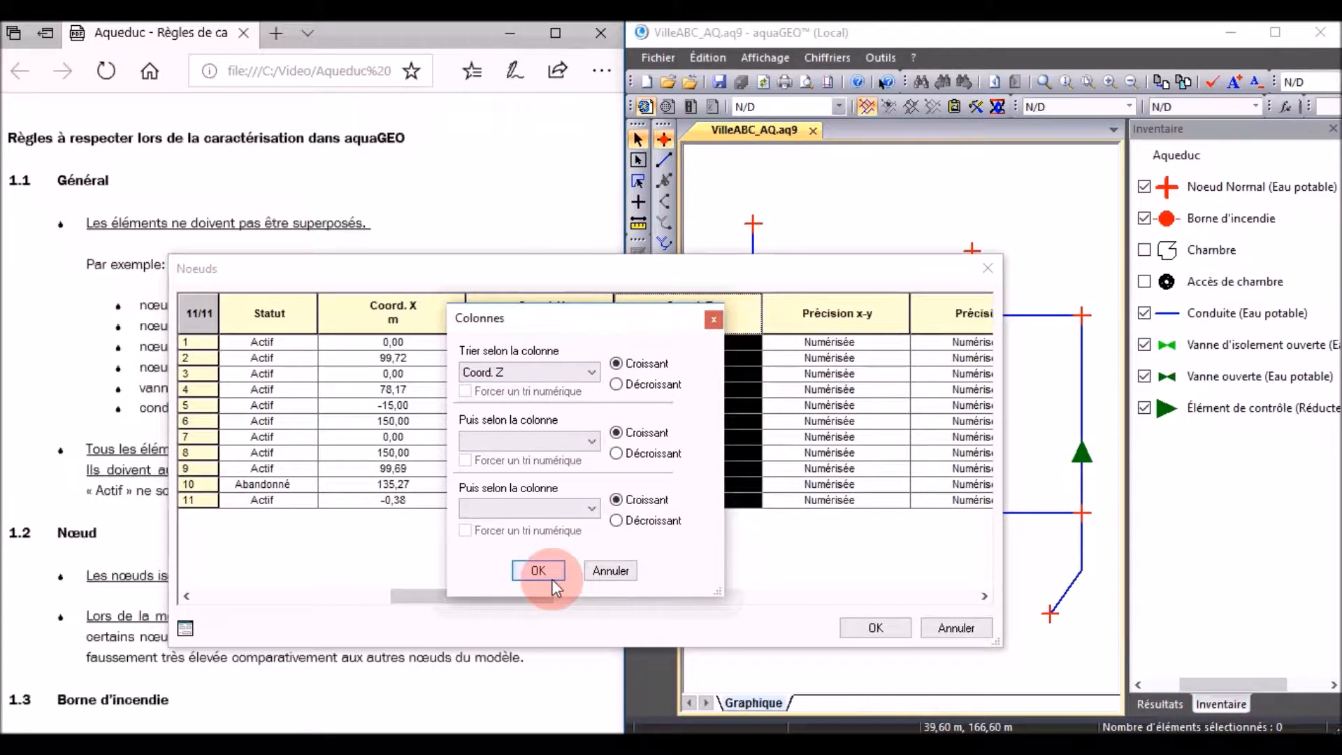
pyautogui.click(536, 570)
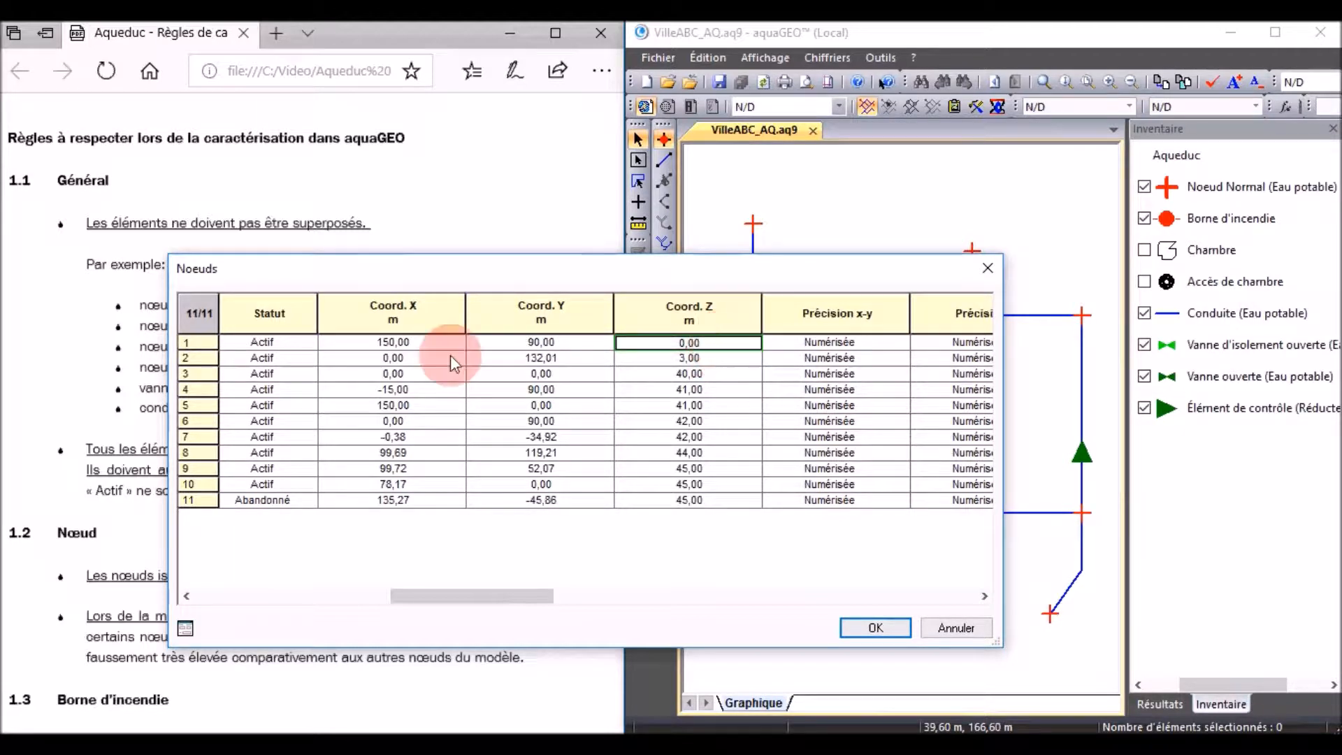
# Examine the code, number and coordinates of the node with the lowest elevation, and close the node table
pyautogui.click(197, 342)
pyautogui.moveTo(435, 594); pyautogui.dragTo(216, 593)
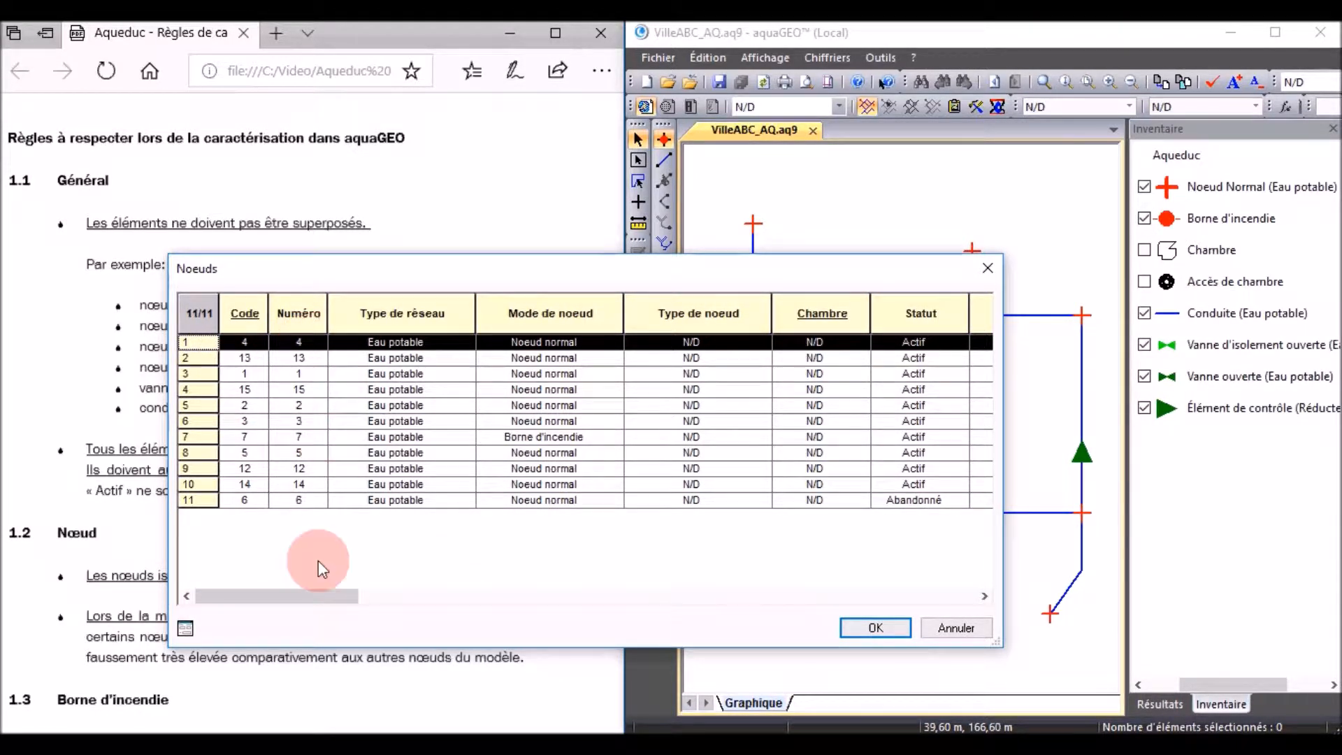
pyautogui.click(309, 598)
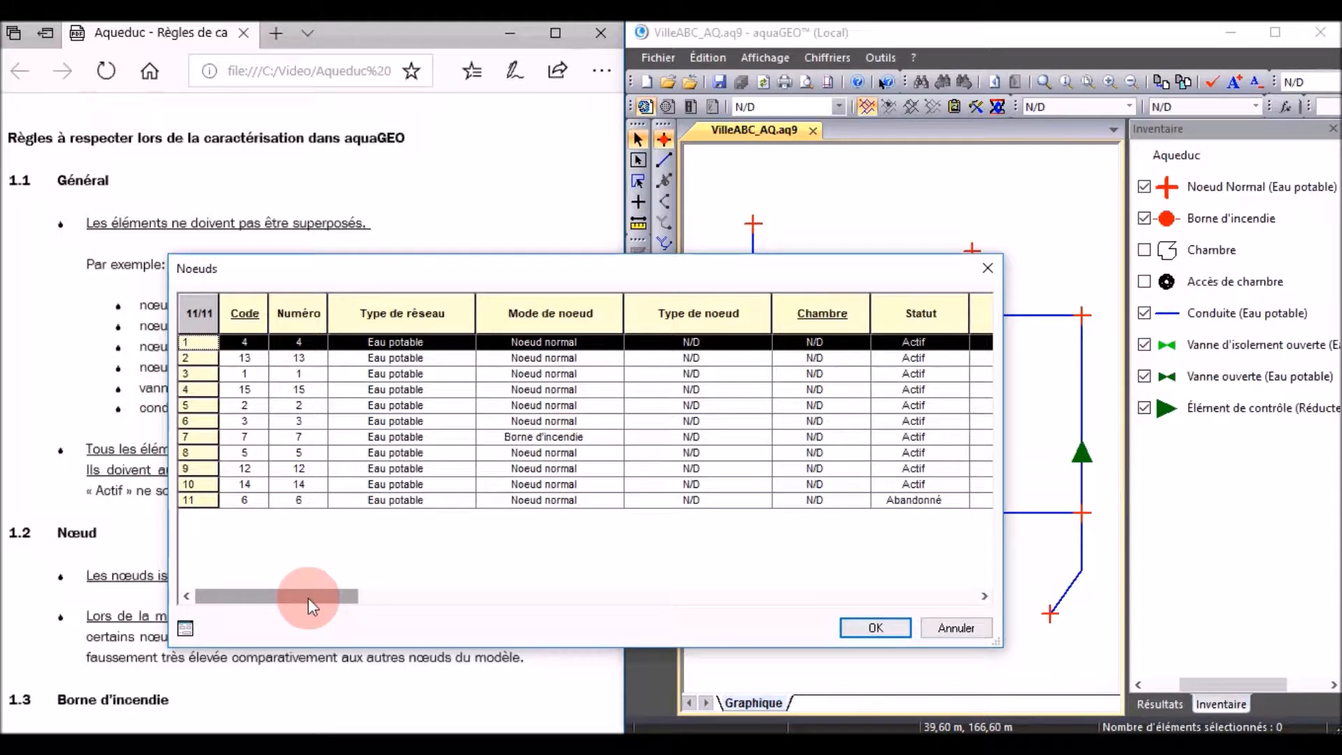
pyautogui.moveTo(313, 598); pyautogui.dragTo(485, 611)
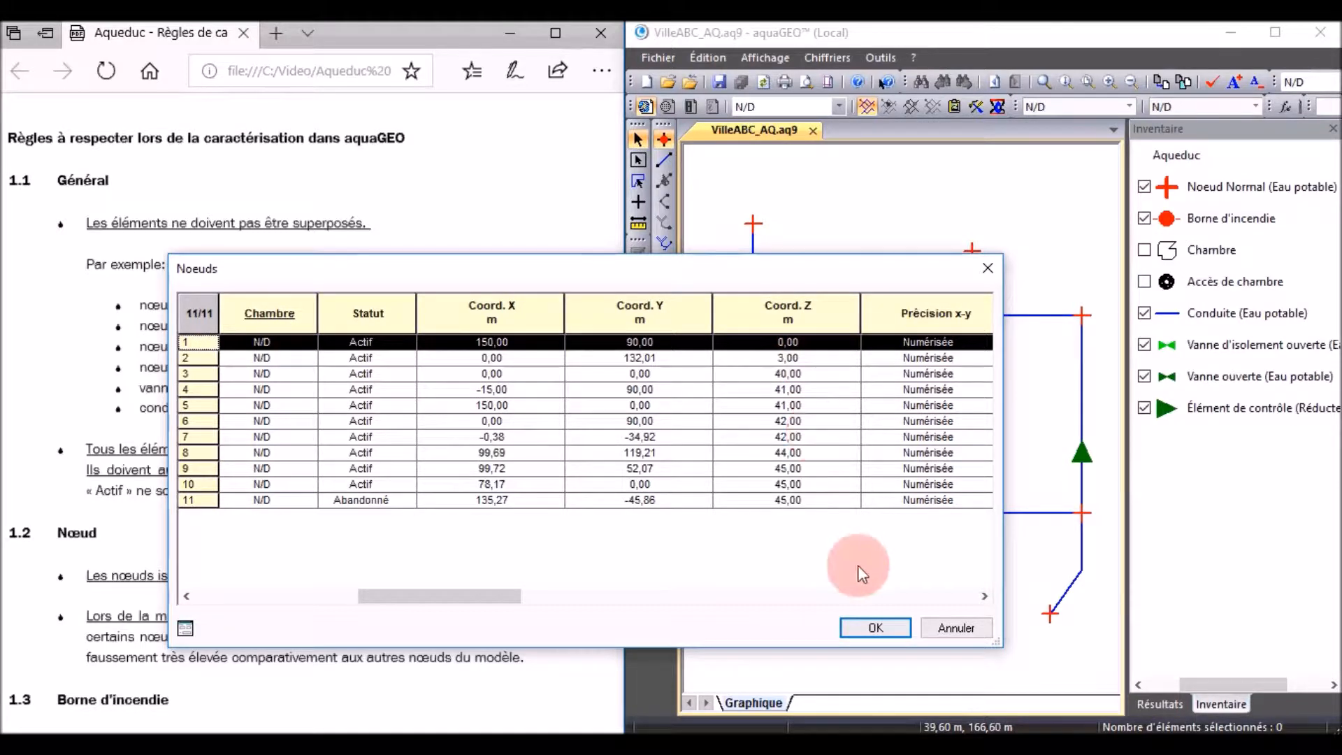
pyautogui.click(875, 627)
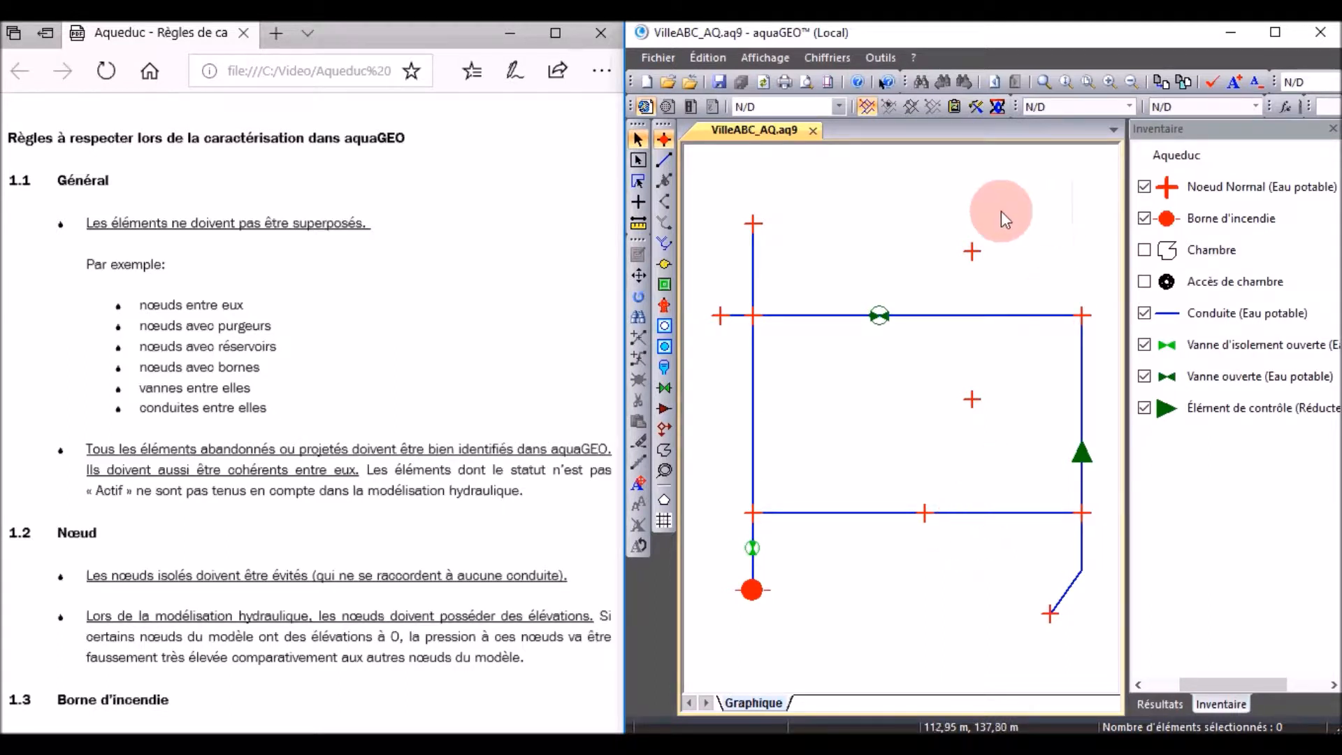
# Switch the network view to the YZ plane with the camera settings, keeping the drawing unobstructed
pyautogui.click(920, 78)
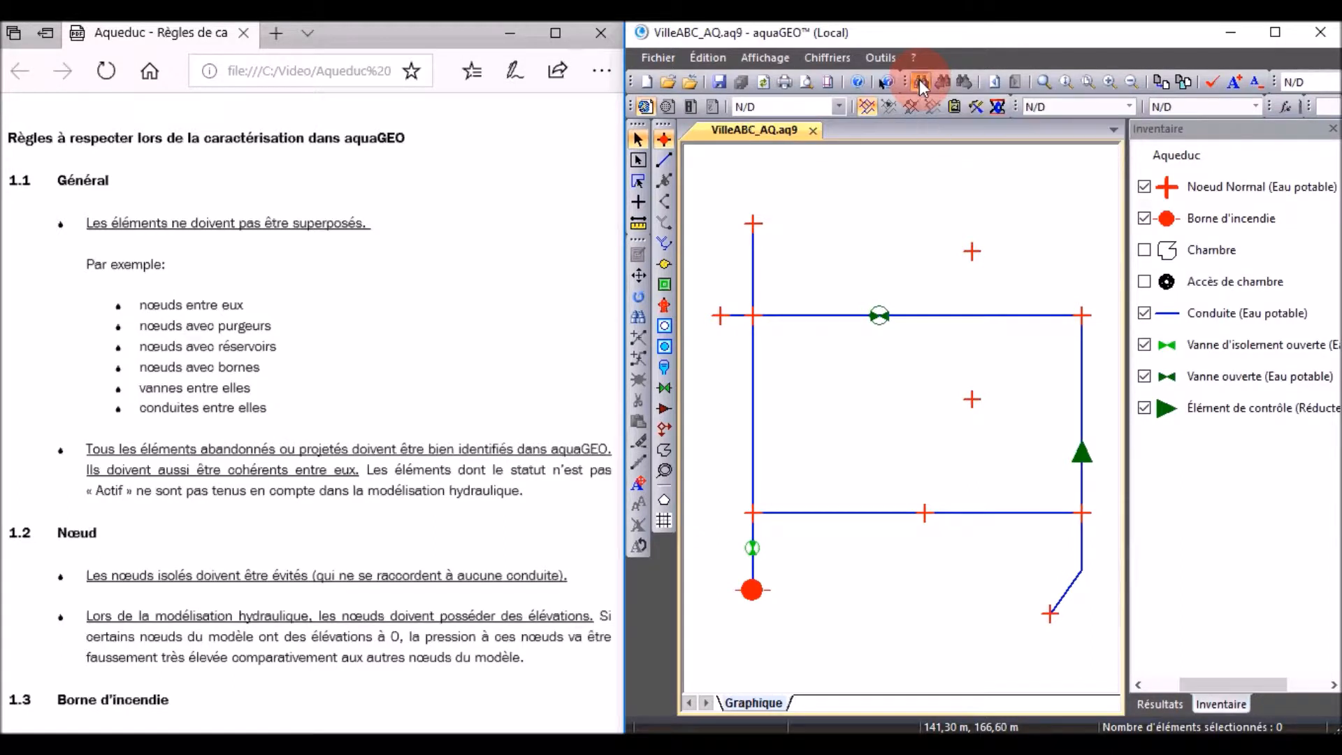
pyautogui.moveTo(811, 106); pyautogui.dragTo(743, 126)
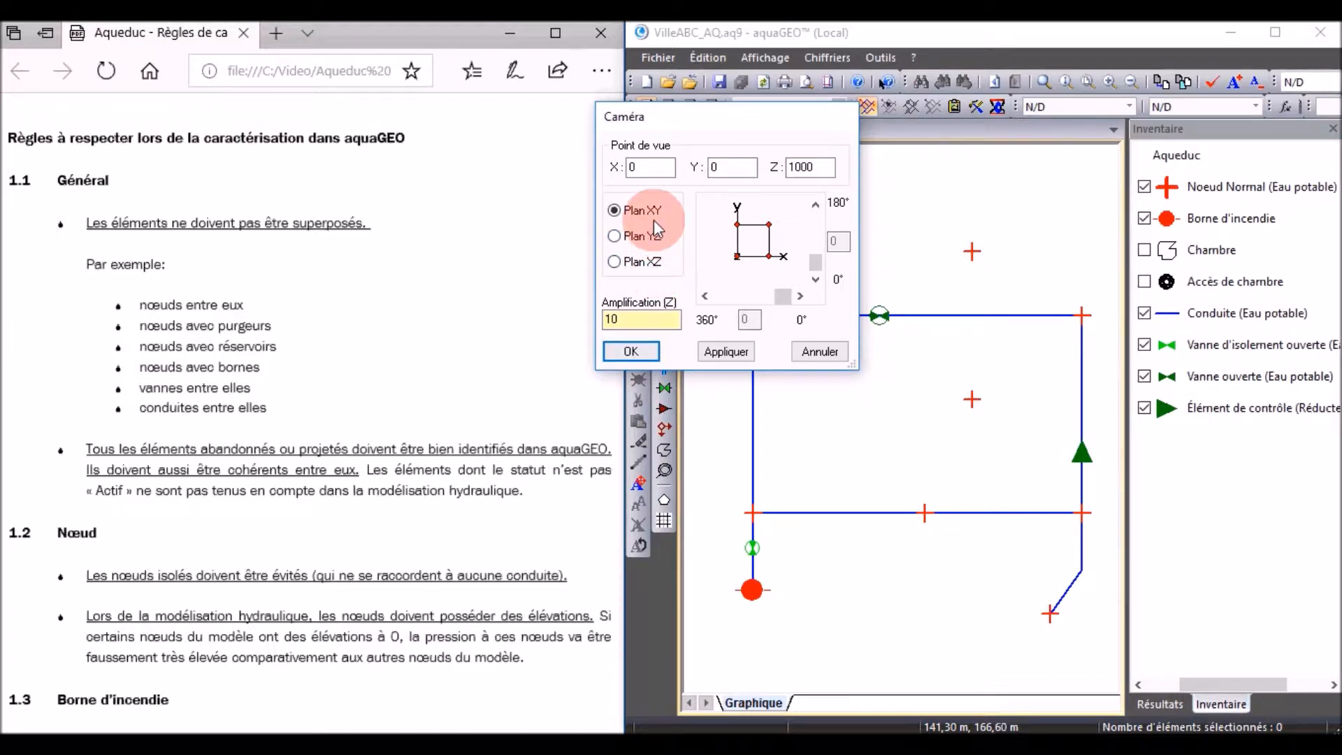
pyautogui.click(617, 236)
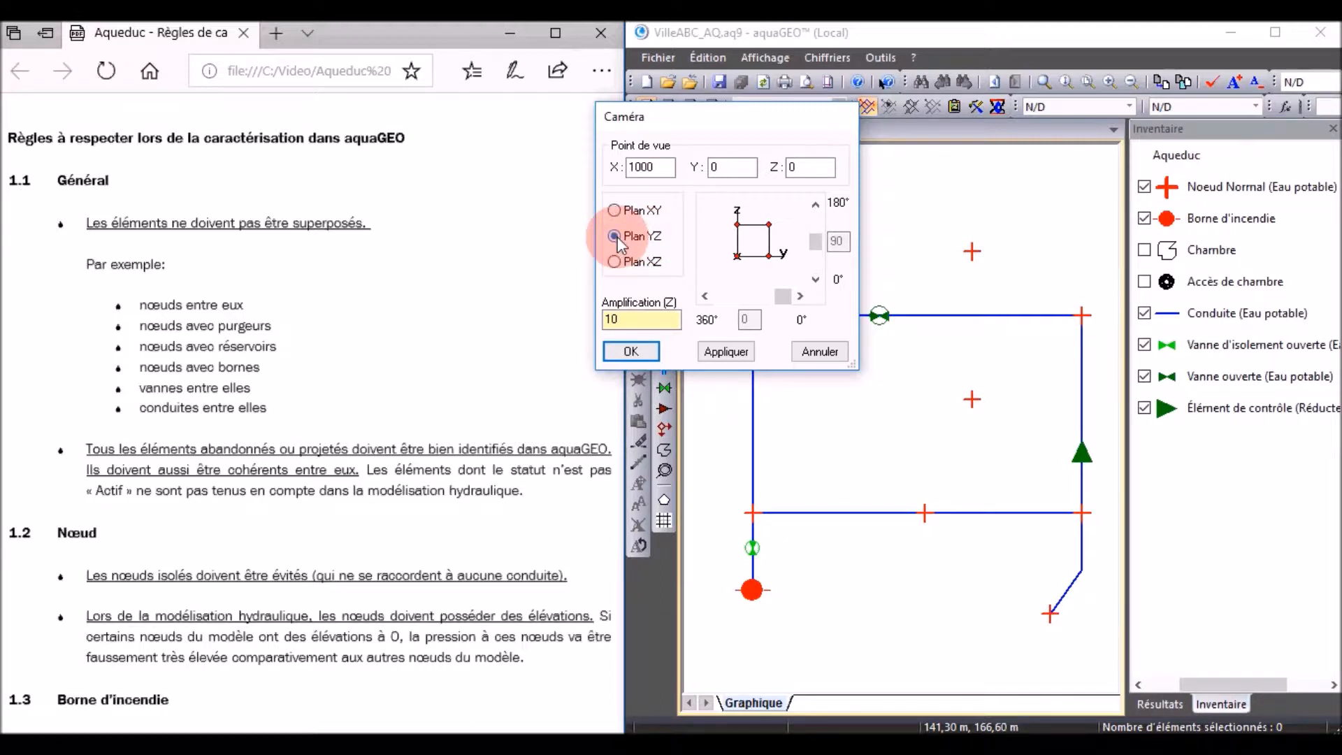
pyautogui.click(741, 352)
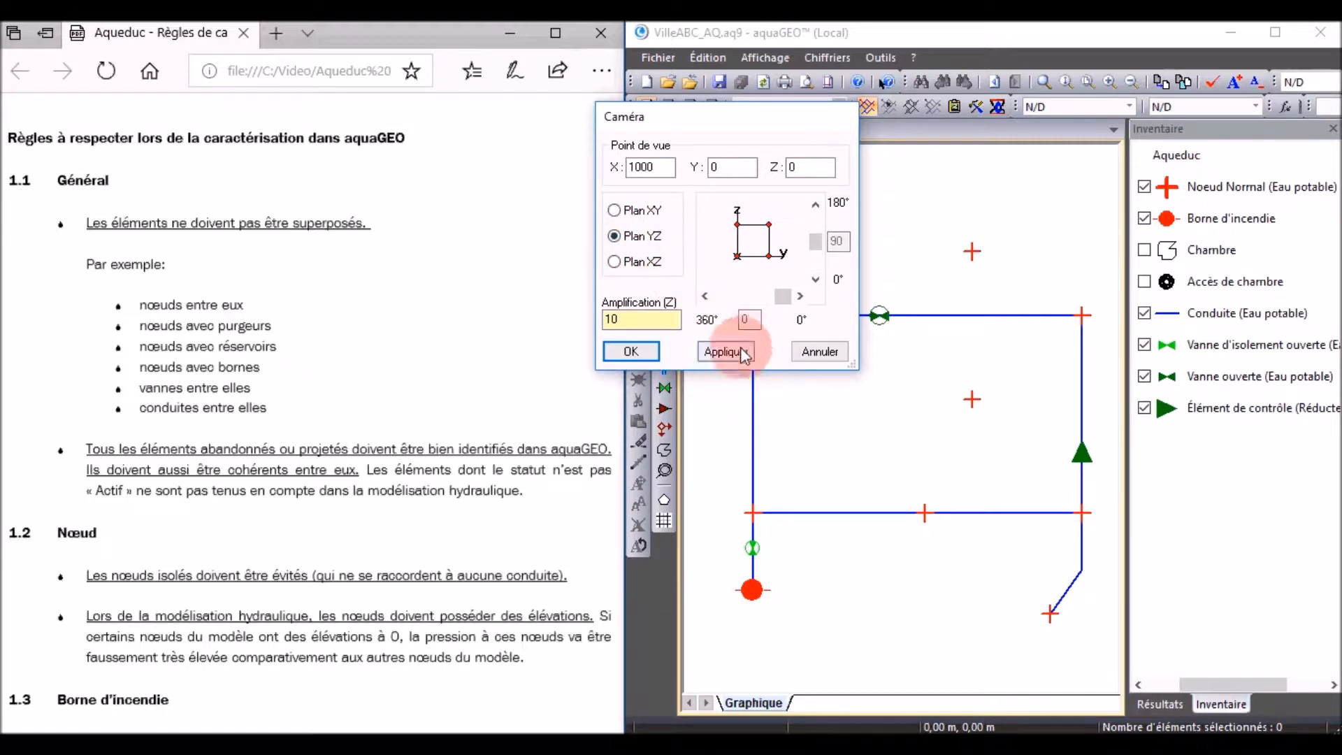
pyautogui.moveTo(735, 120); pyautogui.dragTo(657, 129)
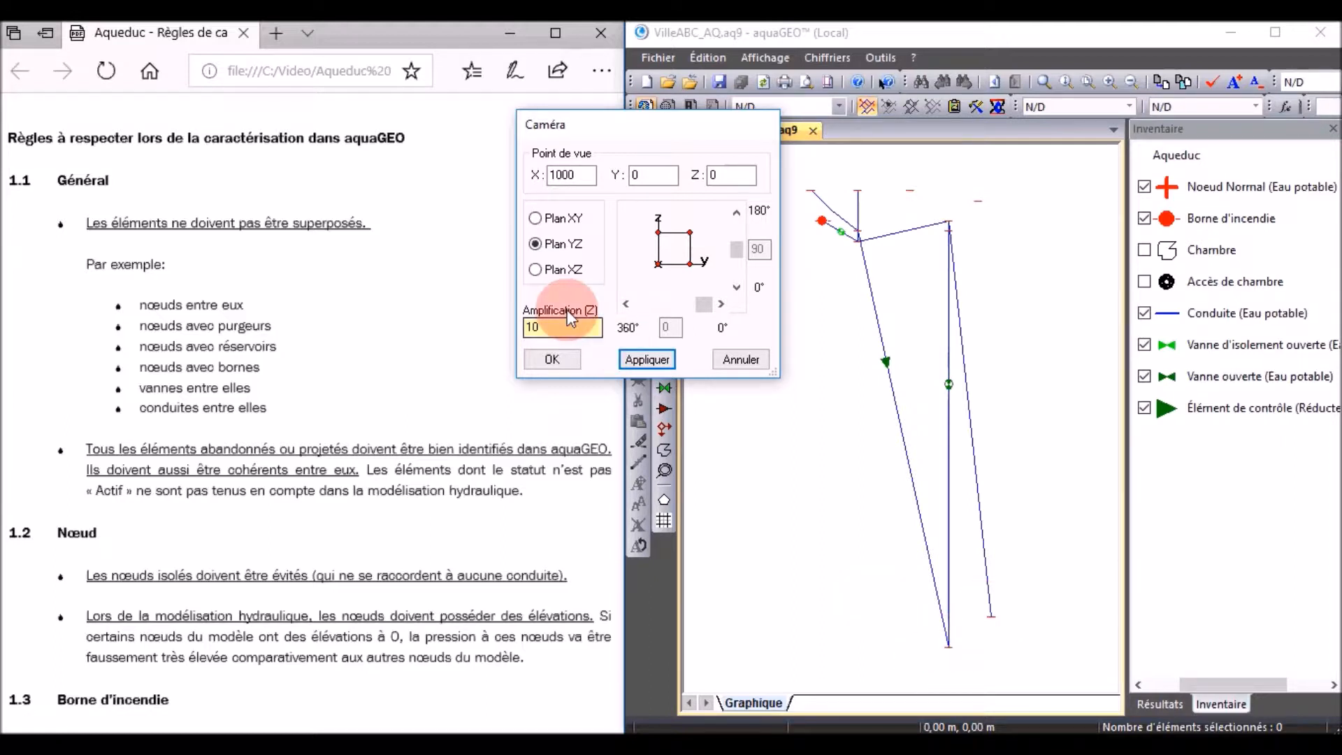
# Apply a Z amplification of 1 to the YZ view of the network
pyautogui.click(533, 327)
pyautogui.moveTo(536, 327); pyautogui.dragTo(533, 326)
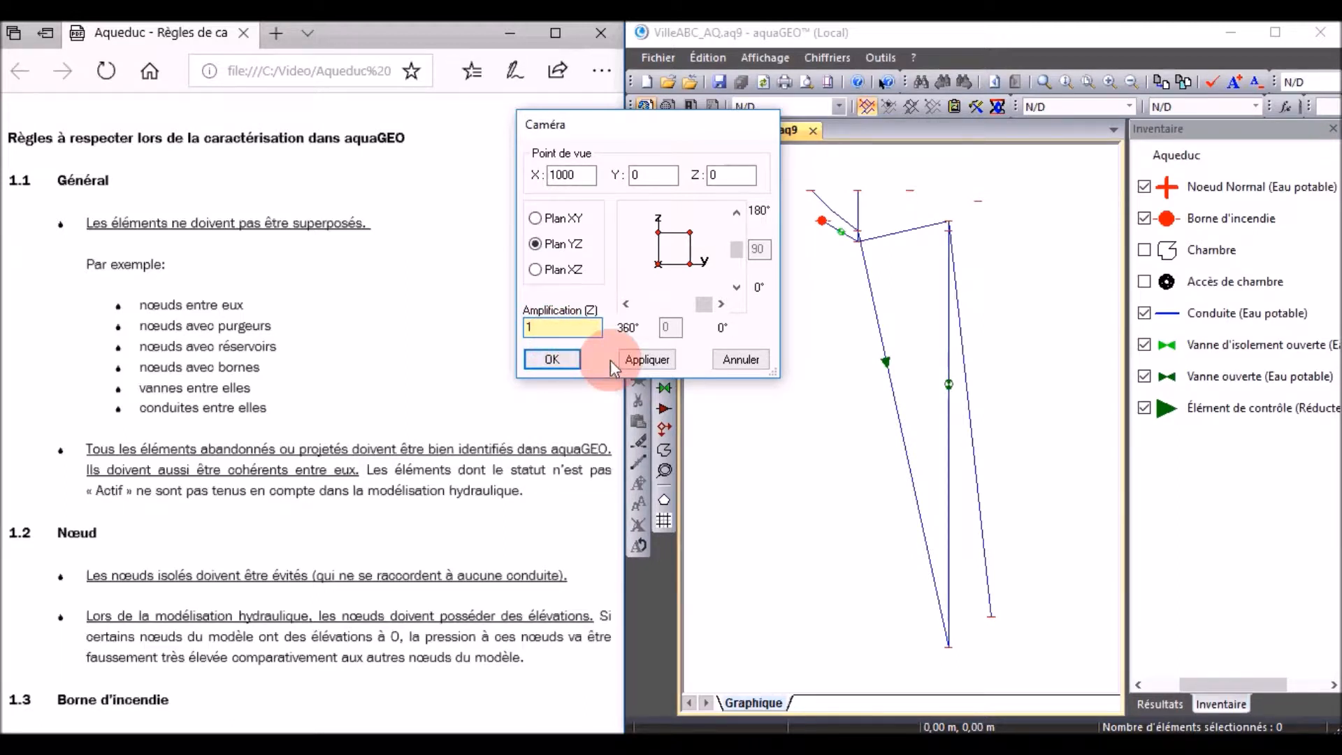
pyautogui.click(647, 360)
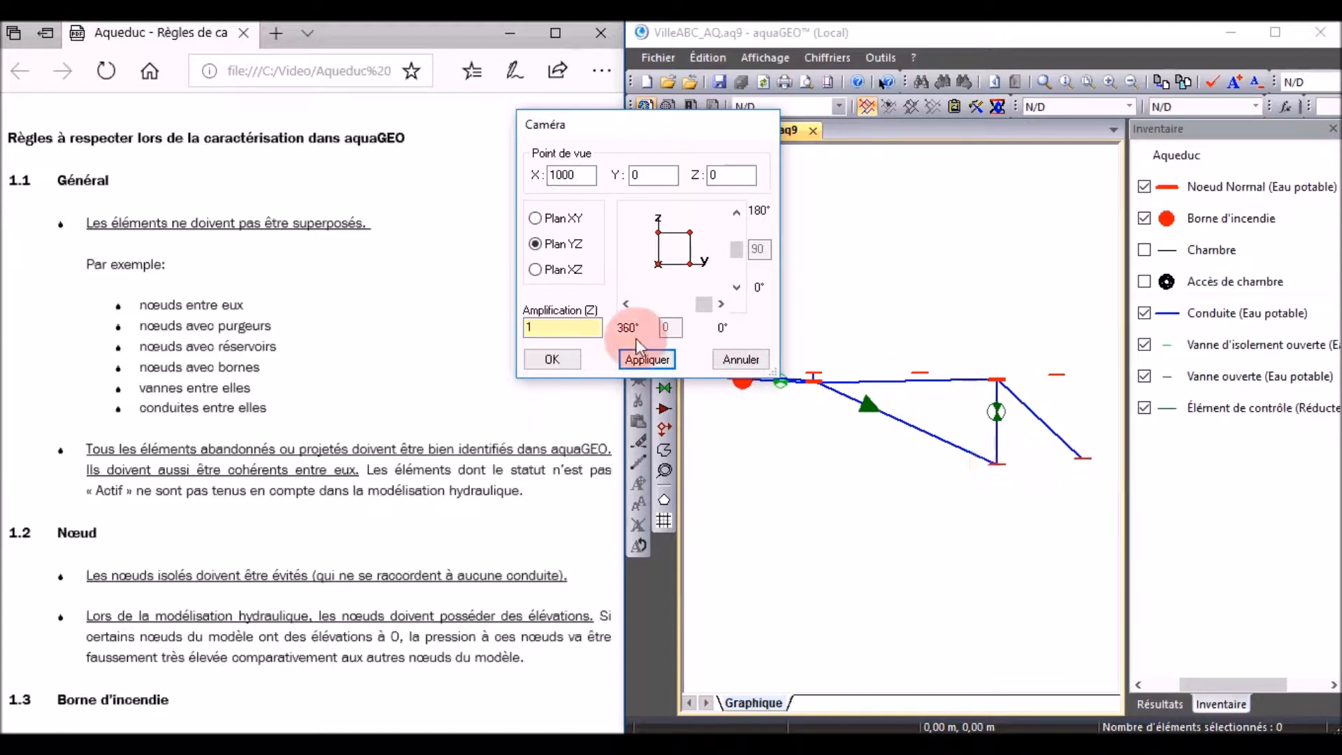
# Set the Z amplification of the YZ view to 10, apply it and close the camera settings
pyautogui.click(585, 327)
pyautogui.write('0')
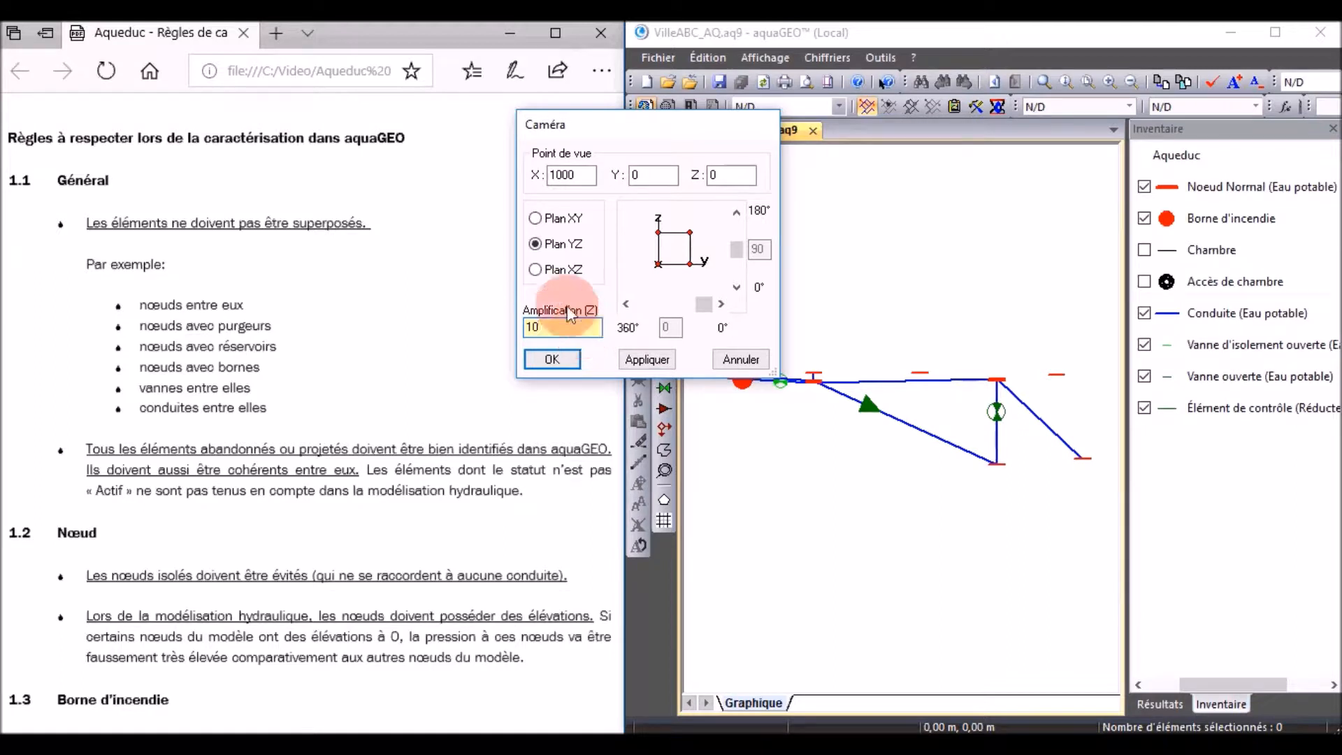
pyautogui.click(644, 359)
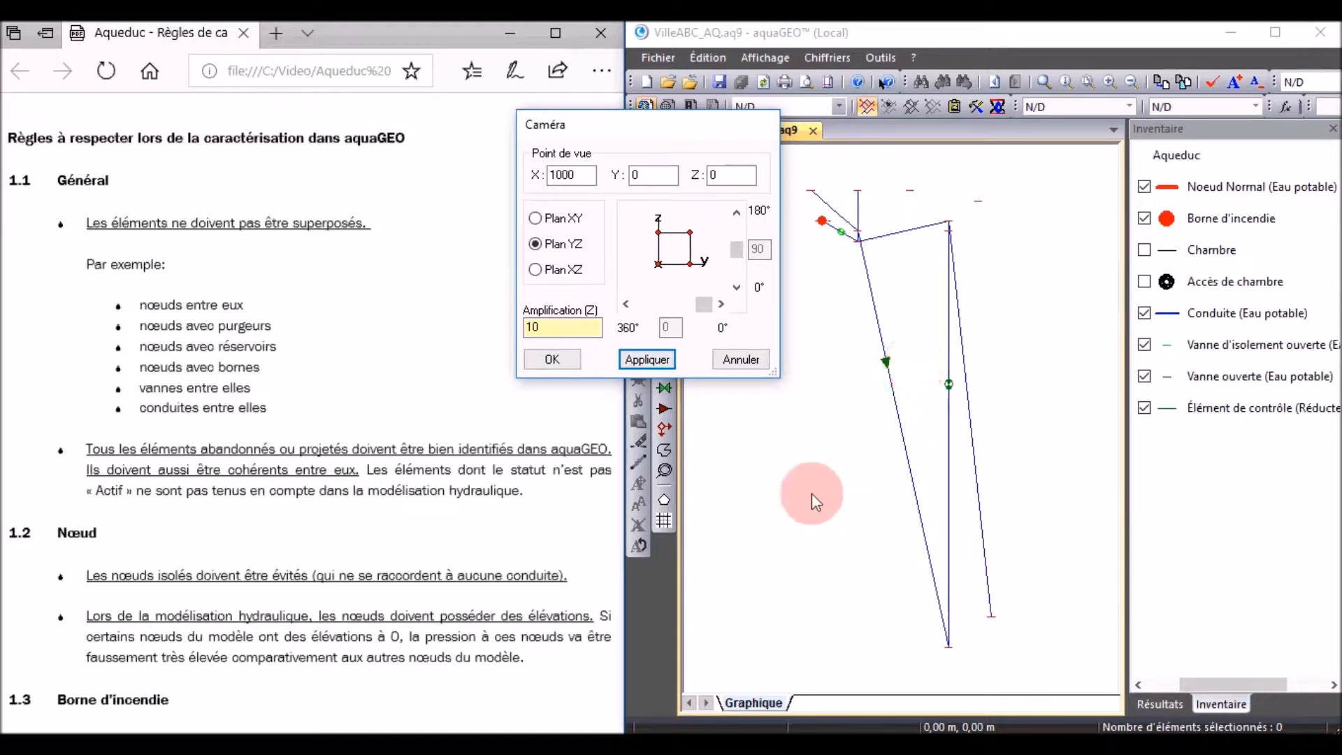
pyautogui.click(551, 359)
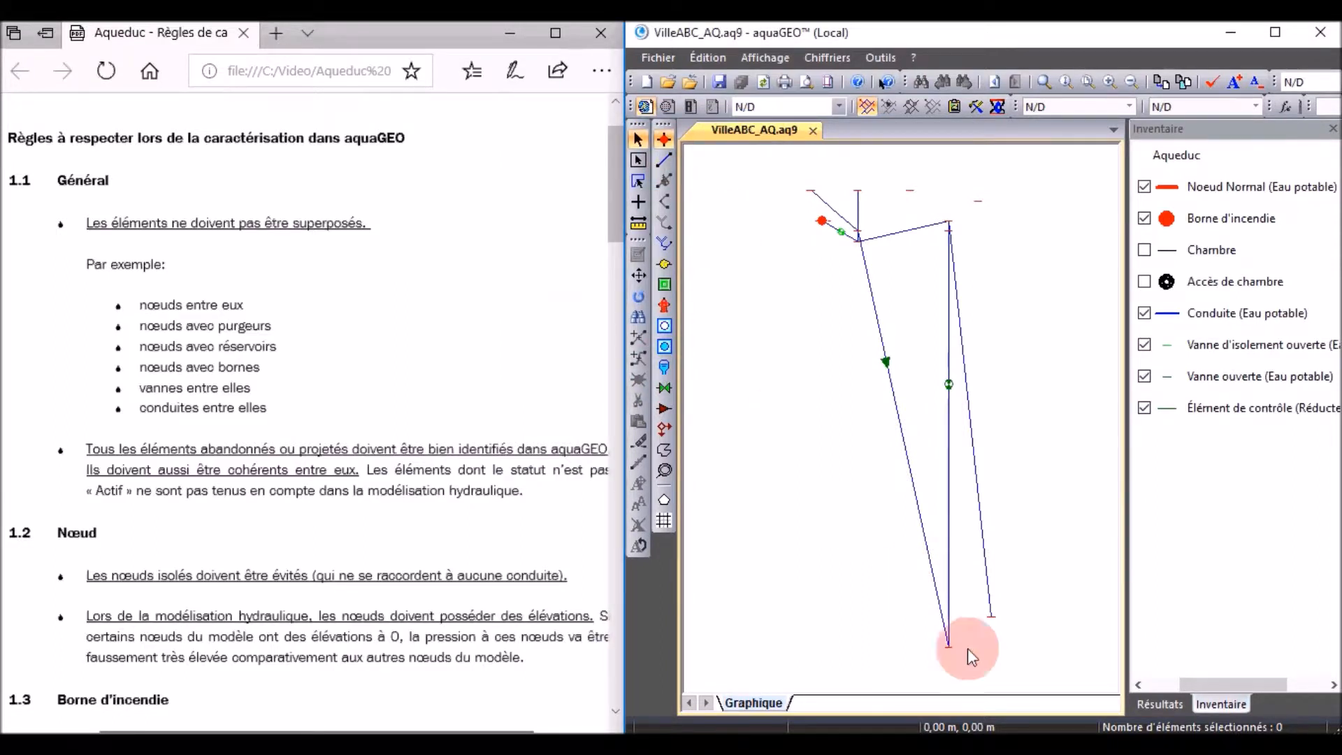
# Set the Z elevation of node 4, the lowest node in the YZ view, to 42
pyautogui.doubleClick(950, 648)
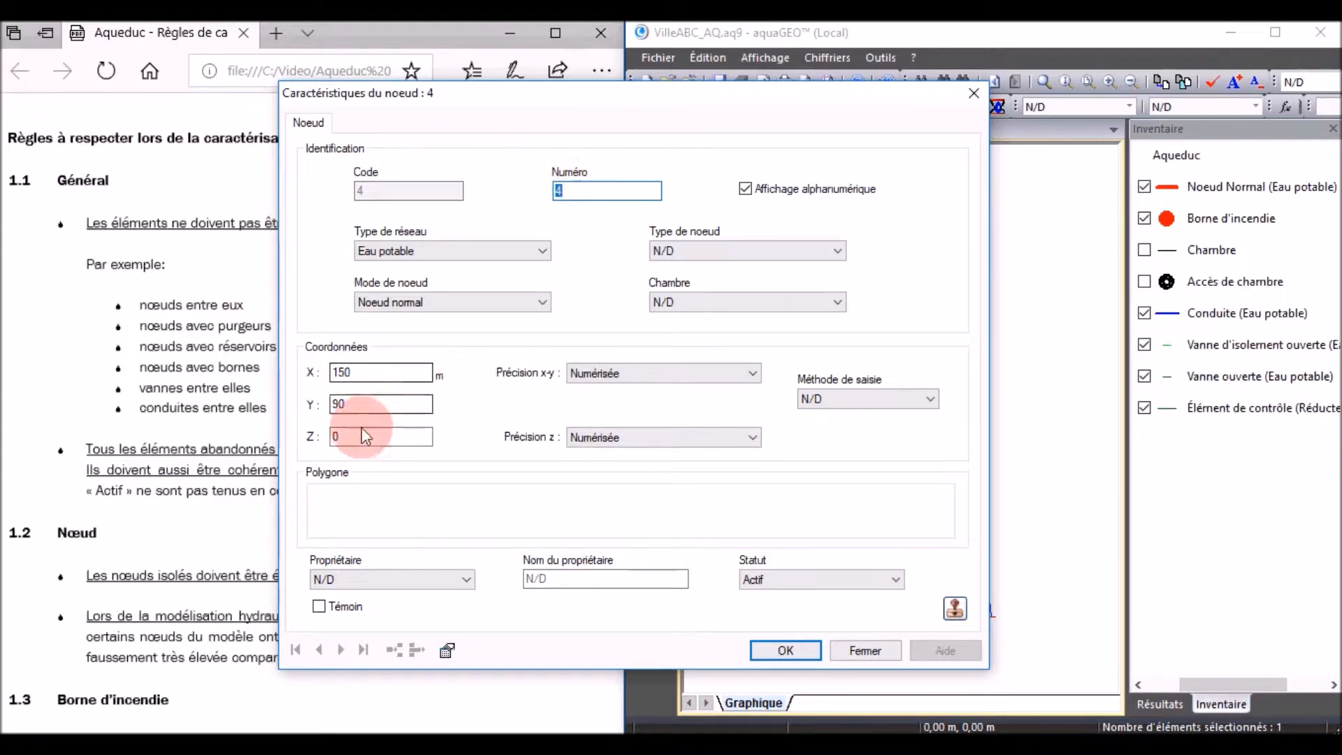
pyautogui.click(336, 436)
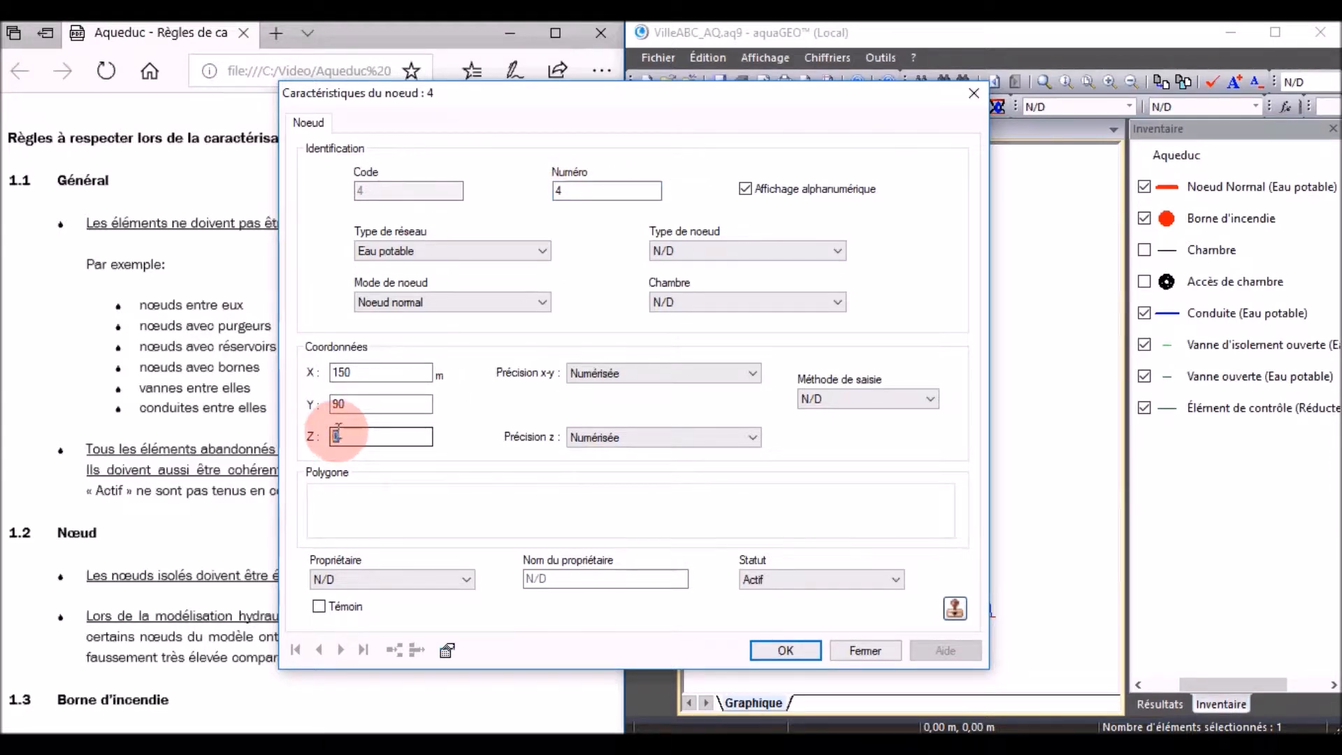
pyautogui.press('BackSpace')
pyautogui.write('42')
pyautogui.click(775, 652)
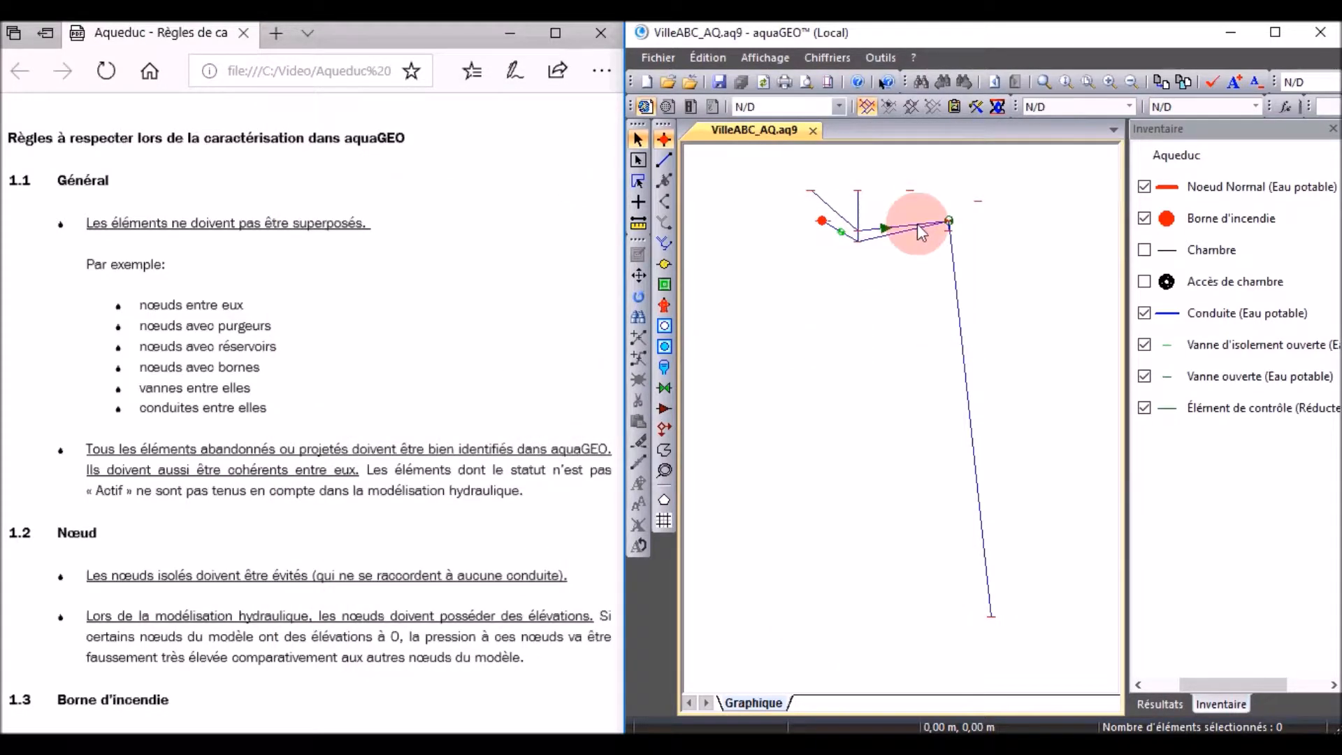
# Correct the Z elevation of node 13, the remaining low node in the YZ view, to 43
pyautogui.doubleClick(993, 616)
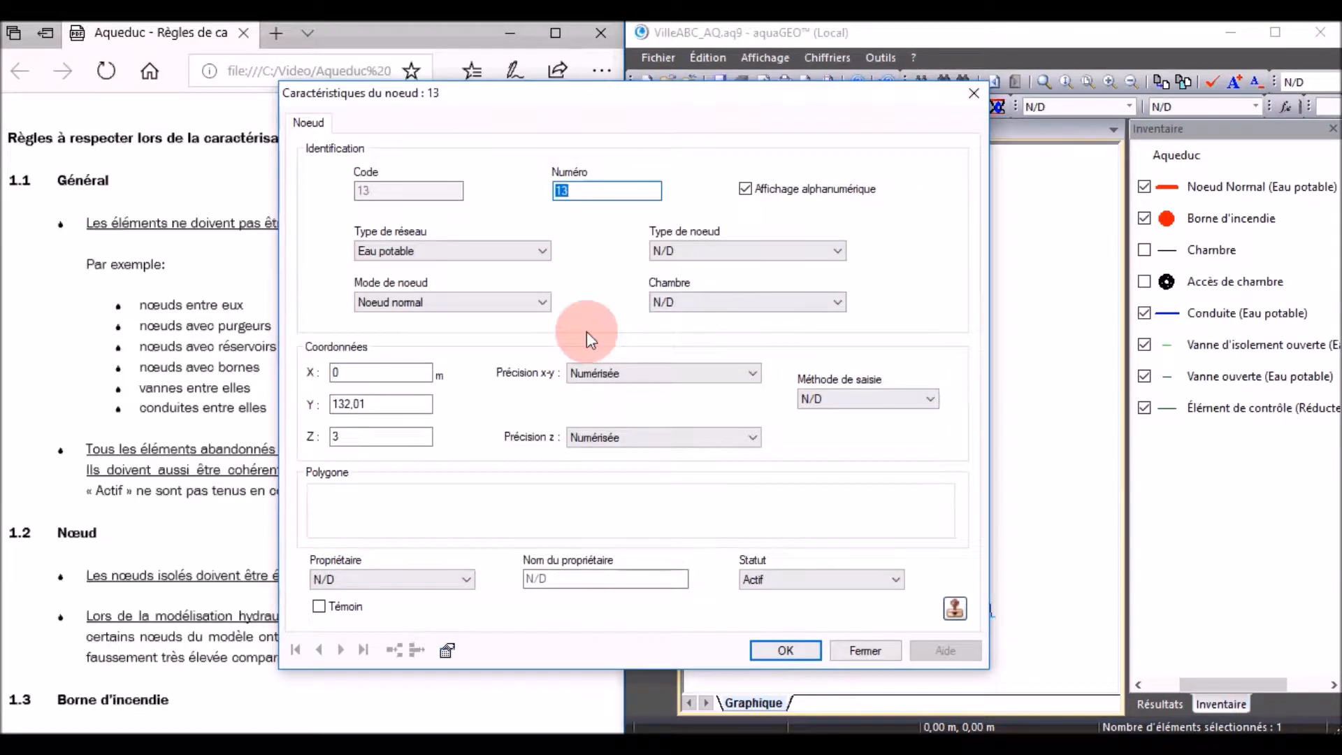
pyautogui.click(331, 436)
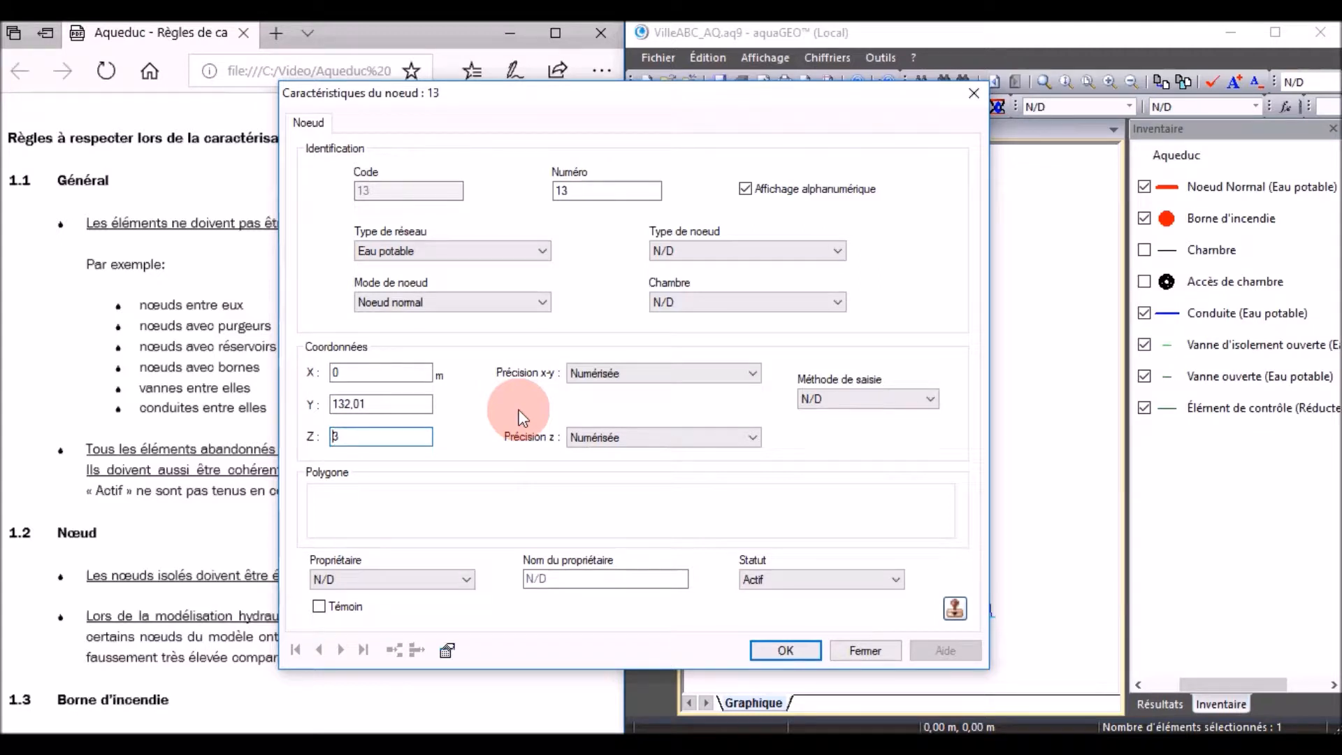
pyautogui.write('4')
pyautogui.click(786, 650)
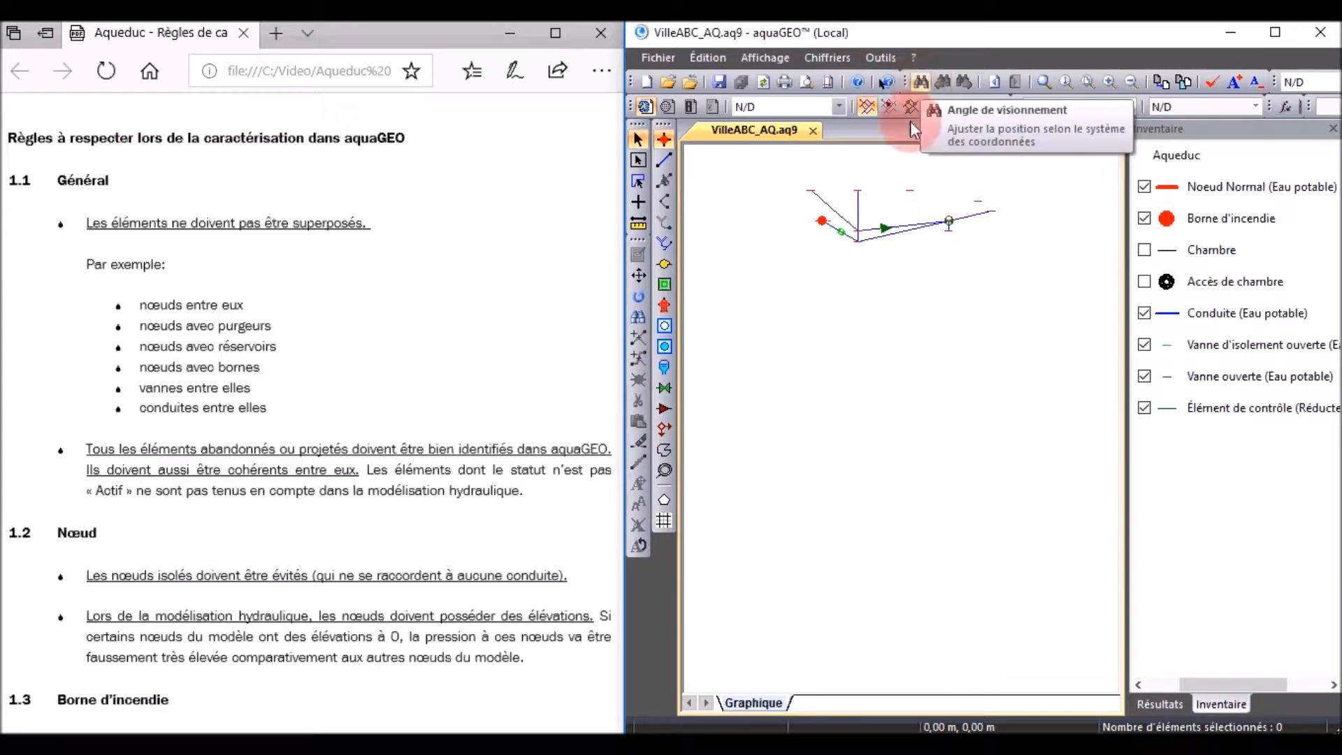
# Return the network view to the XY plane with the camera settings
pyautogui.click(922, 81)
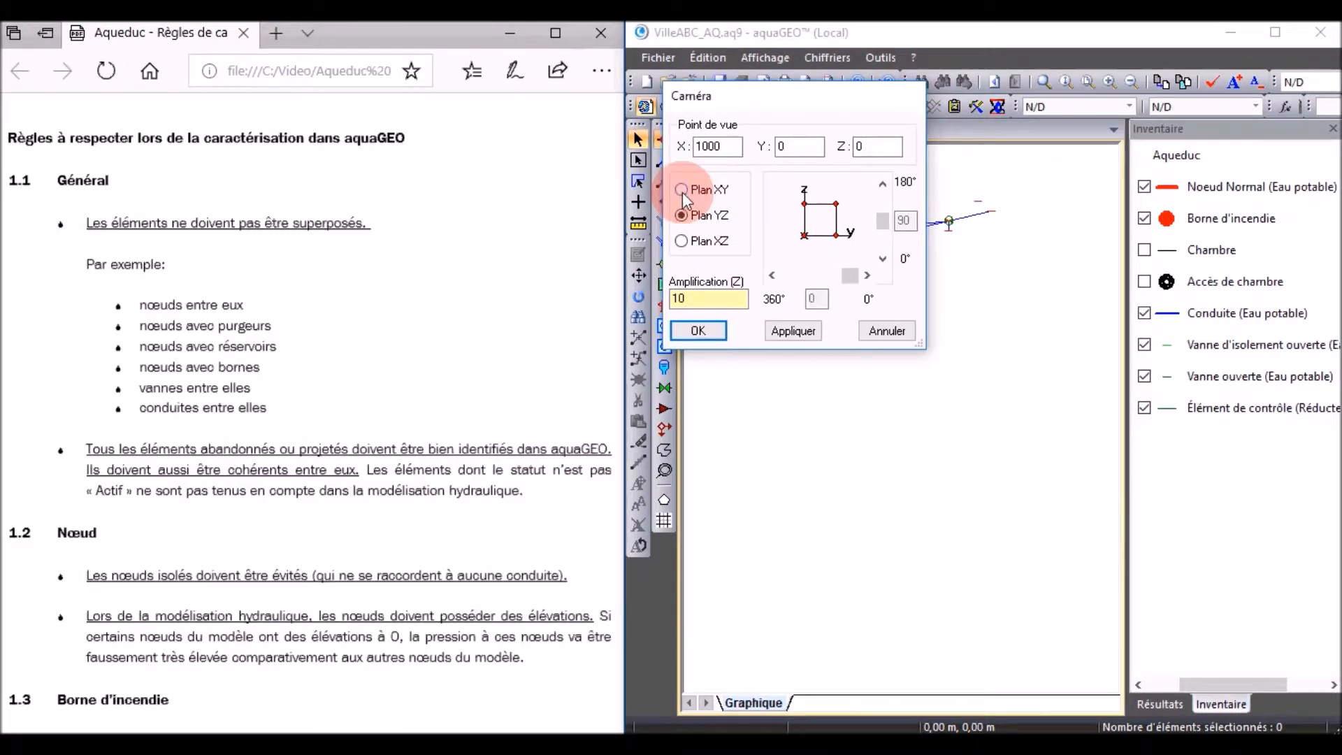
pyautogui.click(720, 191)
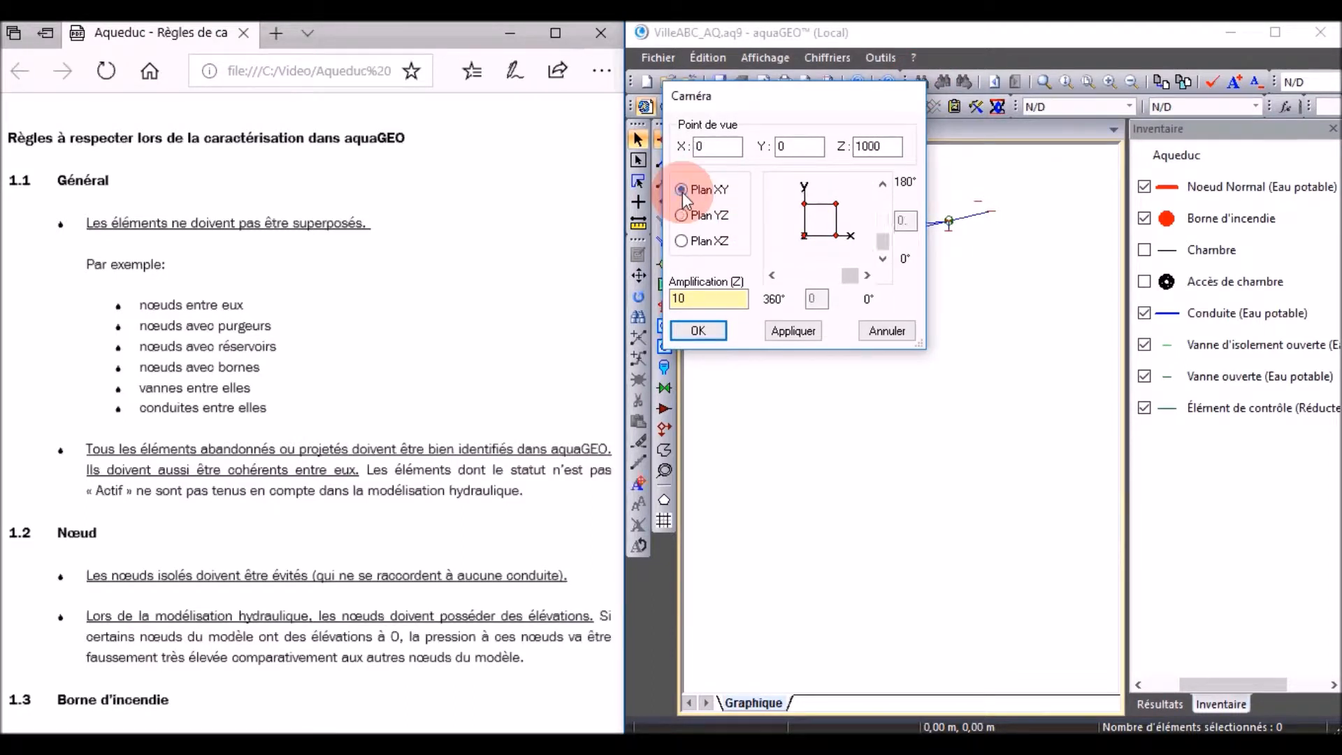
pyautogui.click(790, 331)
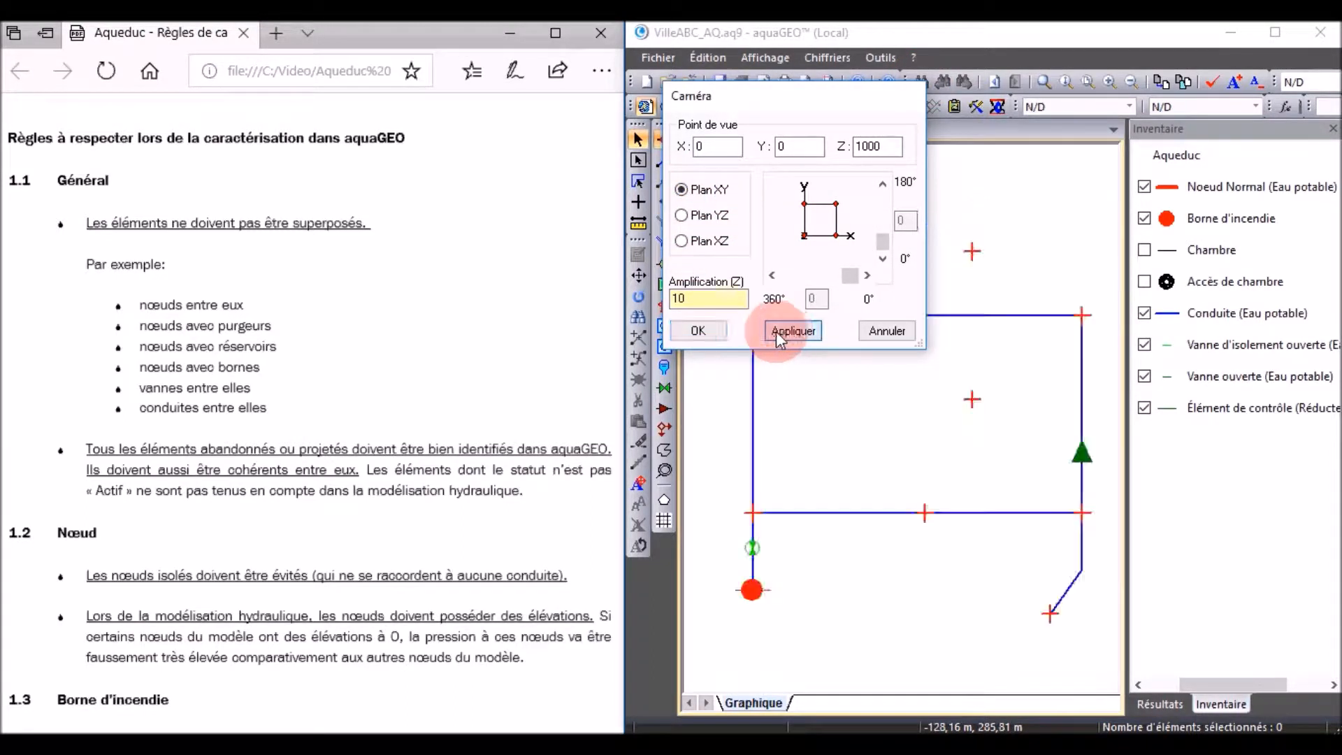
pyautogui.click(695, 334)
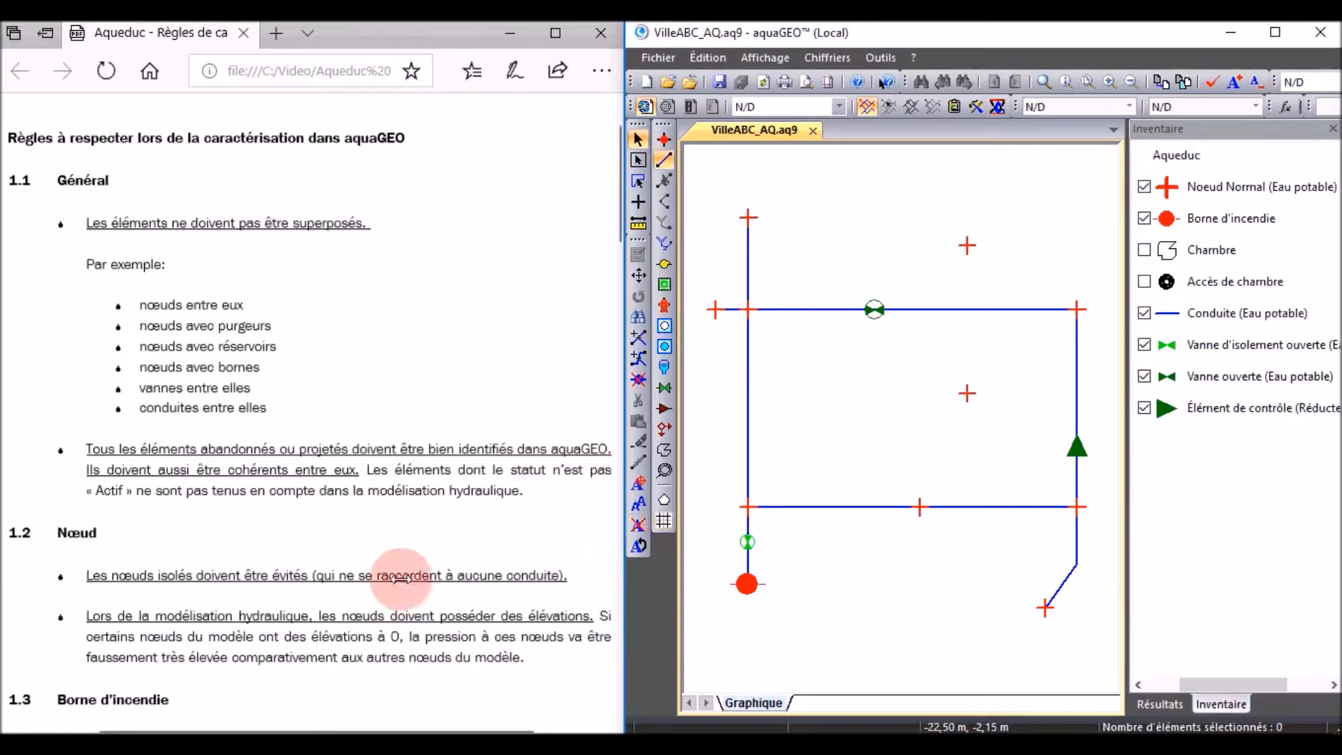
# Read the fire hydrant rules in section 1.3 and check the conduit type of the pipe connected to the hydrant
pyautogui.scroll(-4, 352, 587)
pyautogui.scroll(-1, 351, 587)
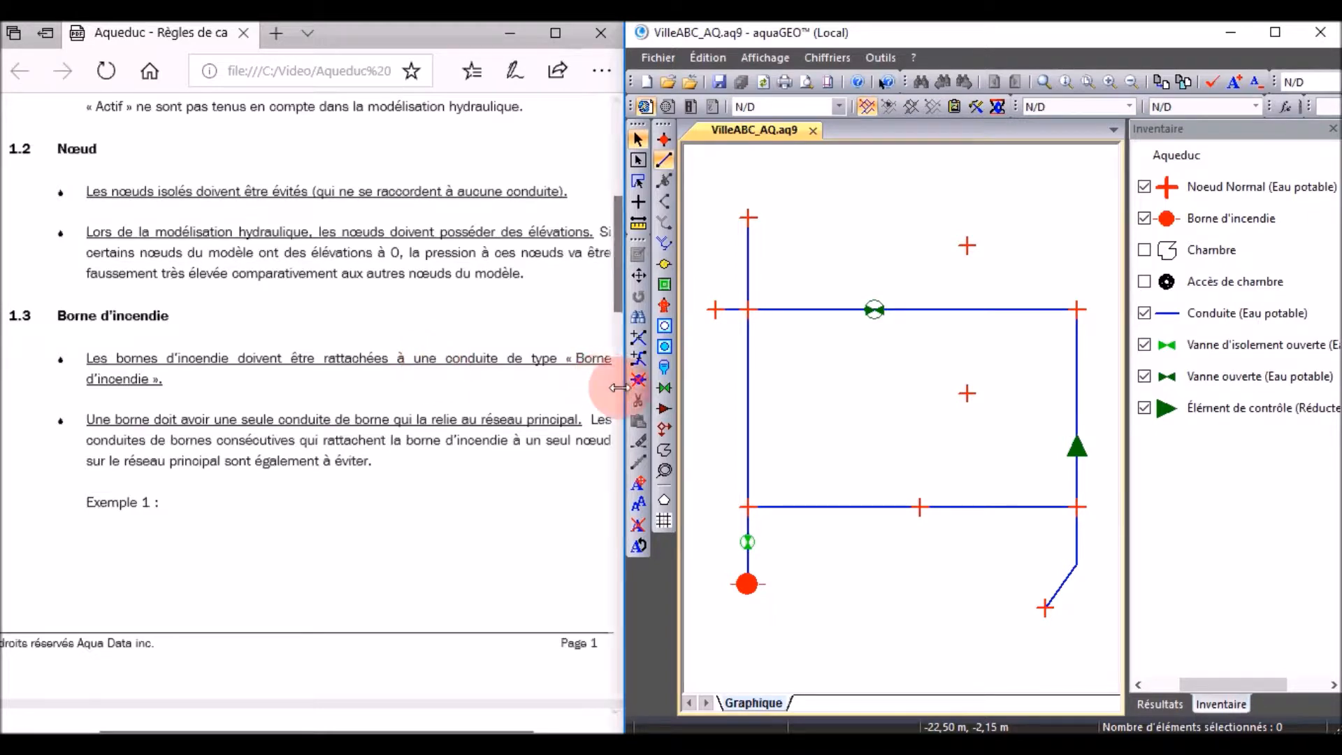
pyautogui.doubleClick(751, 565)
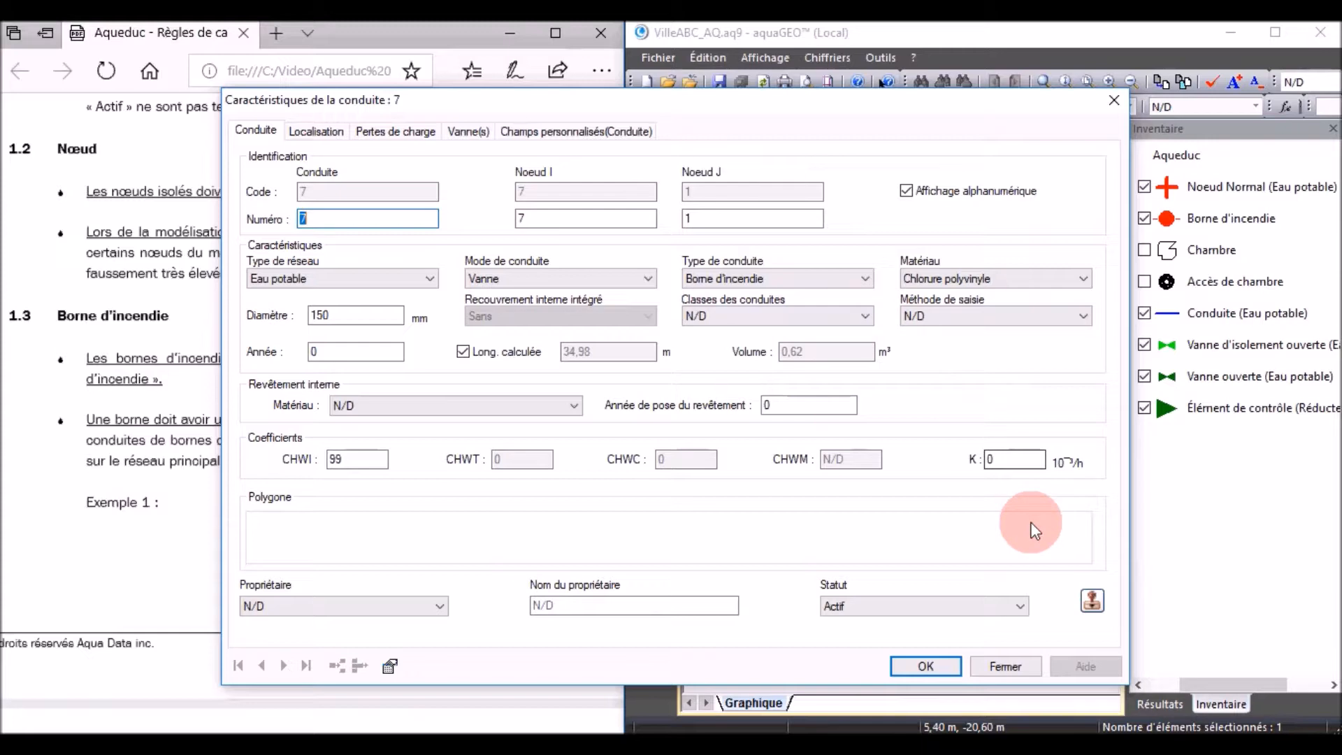
pyautogui.click(927, 667)
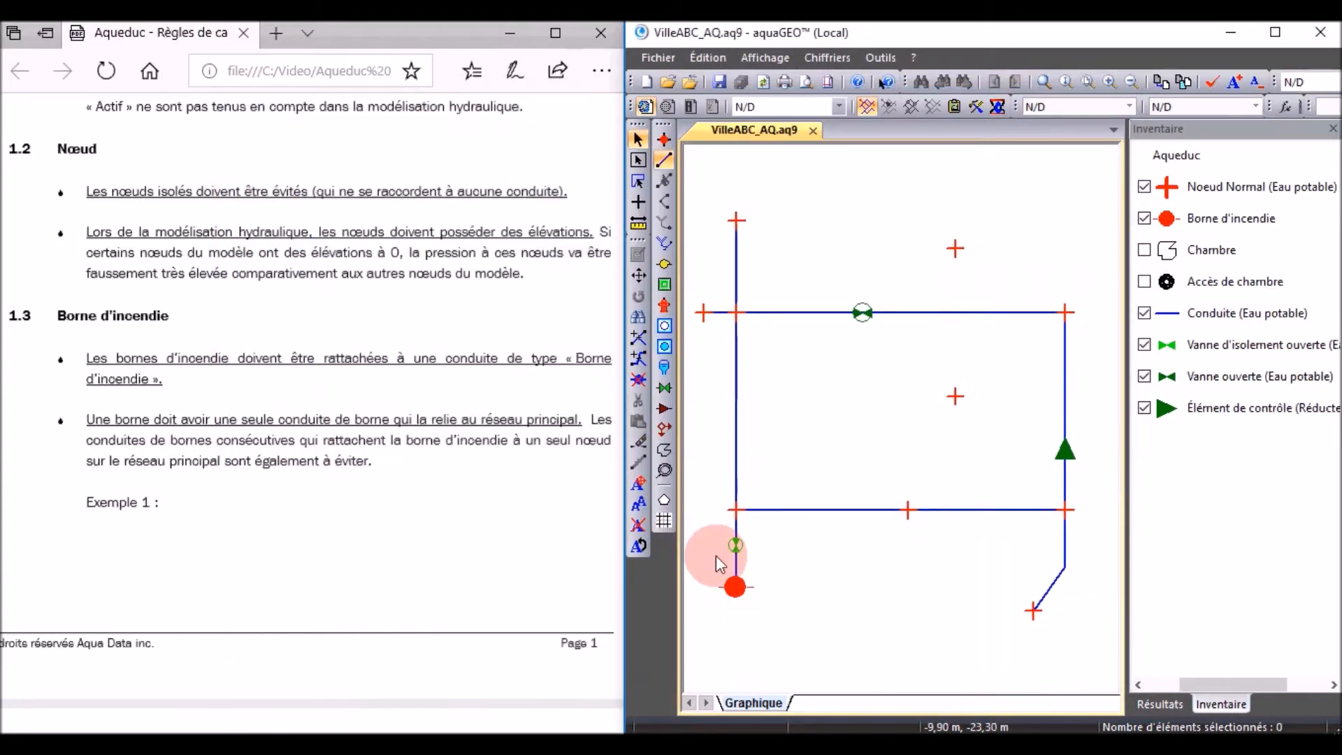